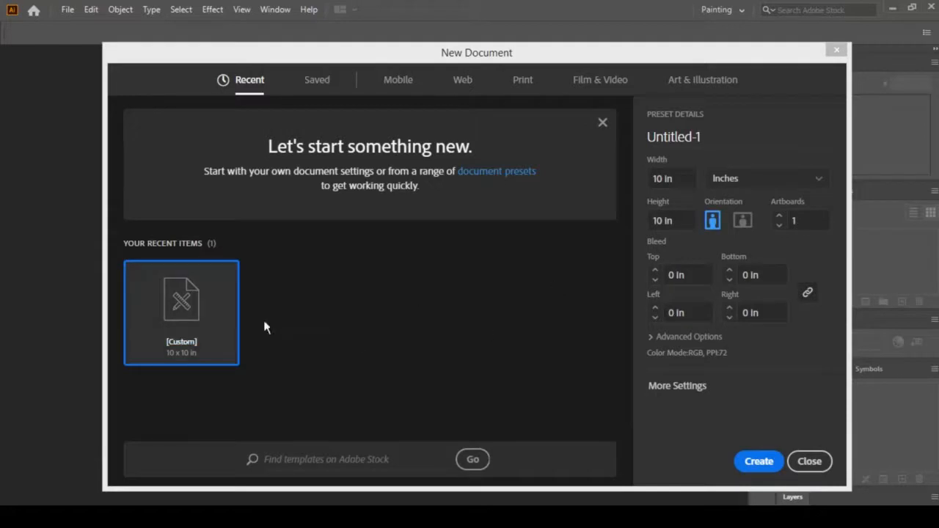
pyautogui.click(754, 461)
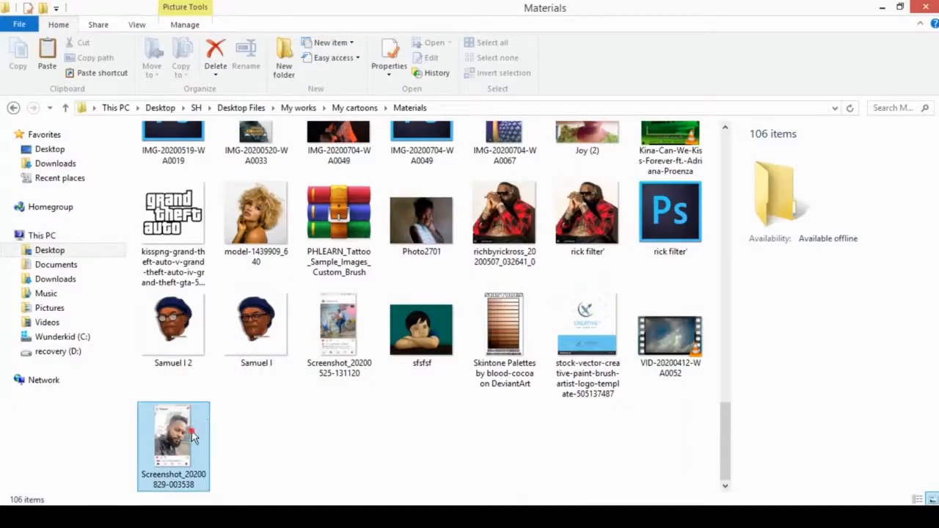
pyautogui.click(192, 439)
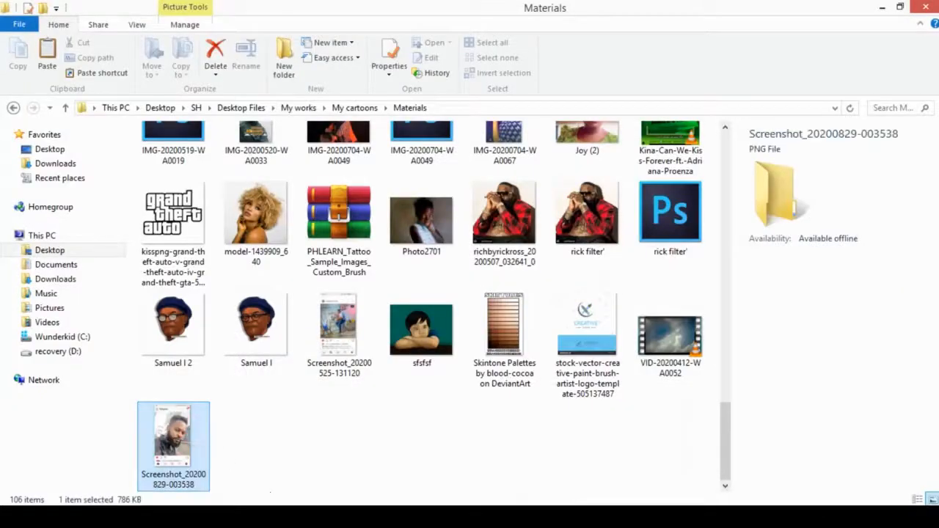
pyautogui.moveTo(270, 493); pyautogui.dragTo(416, 330)
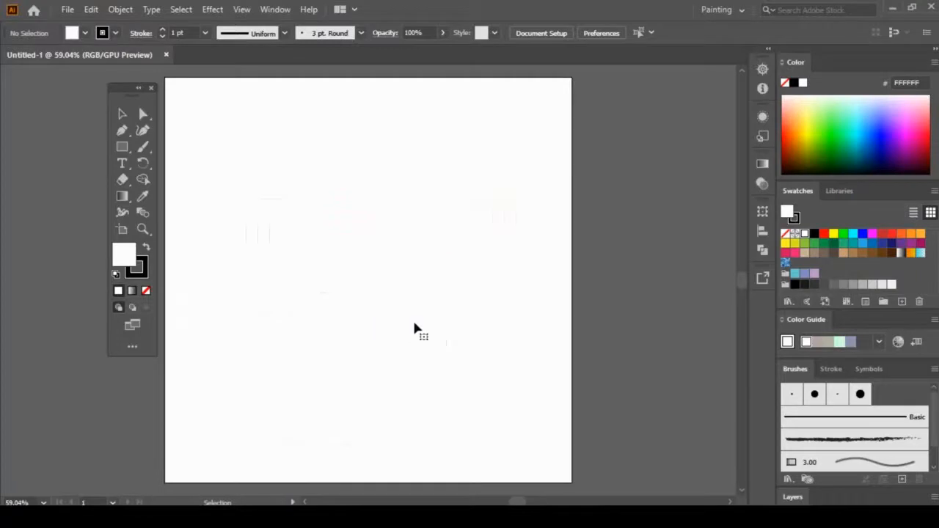
pyautogui.click(414, 330)
pyautogui.hotkey('ctrl', '-')
pyautogui.hotkey('ctrl', '-')
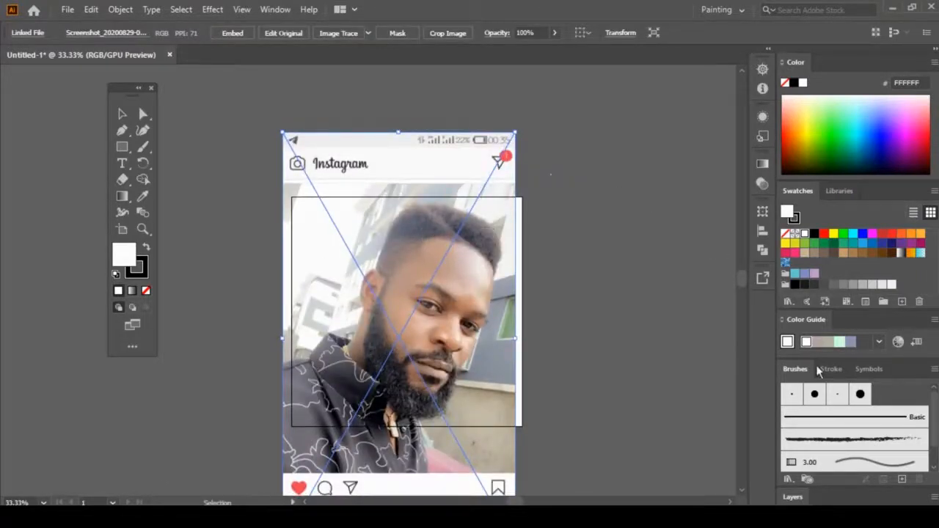
# Lower the opacity of the placed portrait image to 71%
pyautogui.click(791, 497)
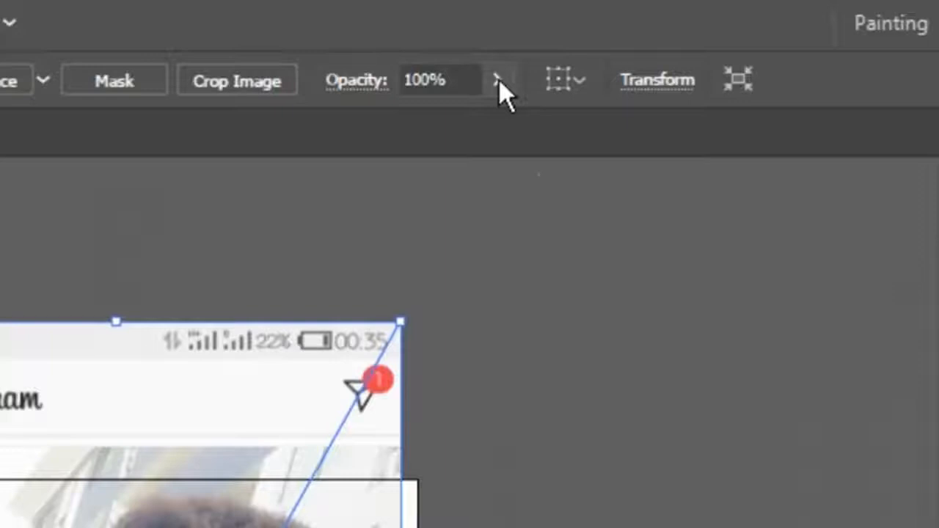
pyautogui.click(554, 32)
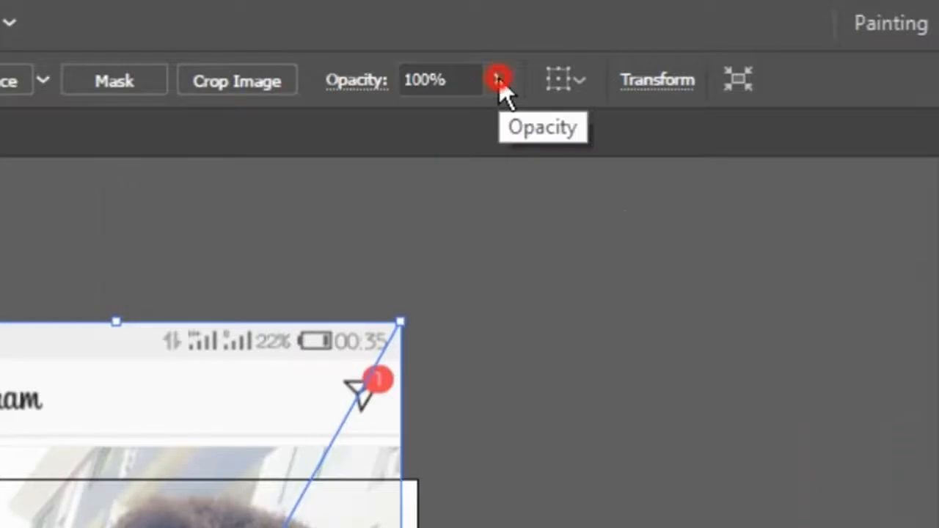
pyautogui.moveTo(494, 118); pyautogui.dragTo(460, 120)
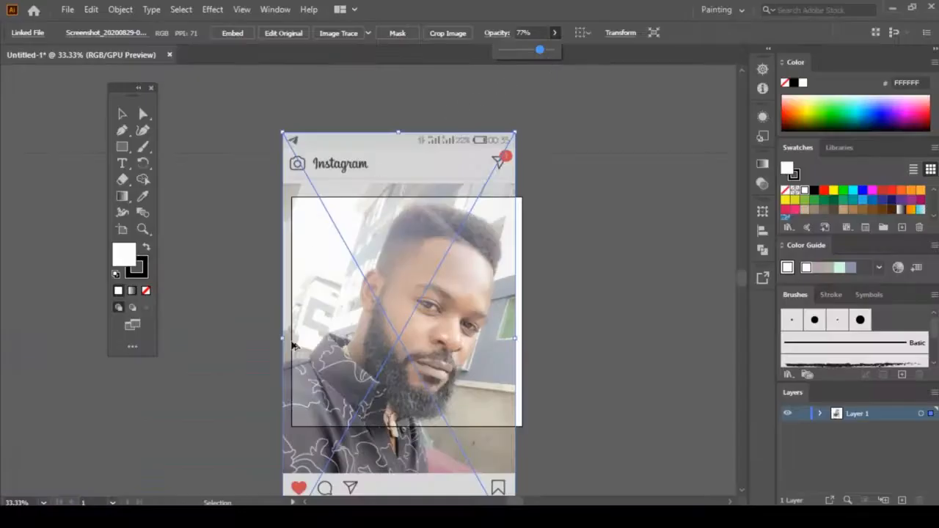
pyautogui.scroll(3, 311, 336)
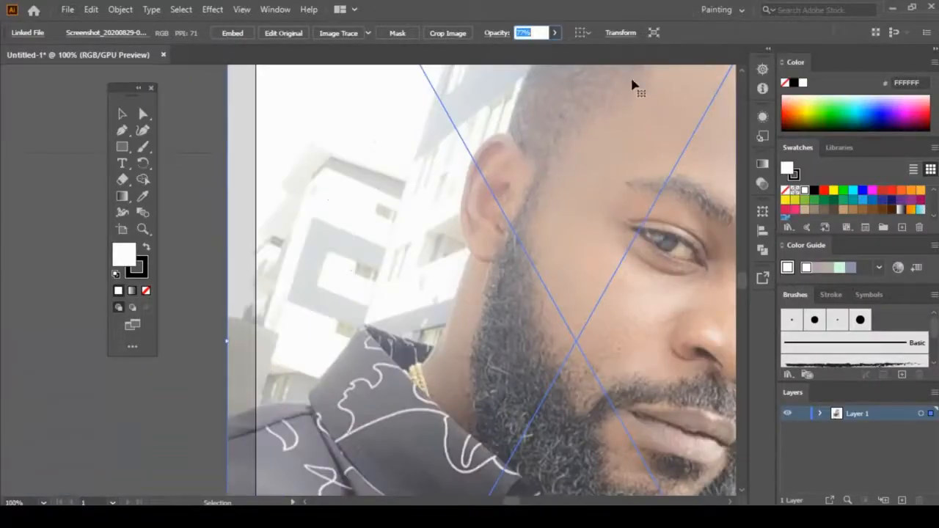
pyautogui.click(555, 35)
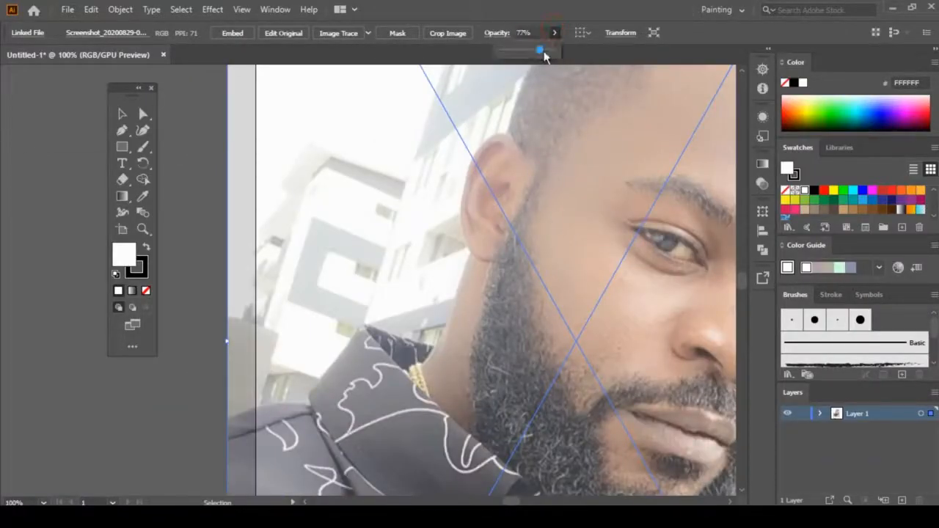
pyautogui.moveTo(537, 51); pyautogui.dragTo(538, 51)
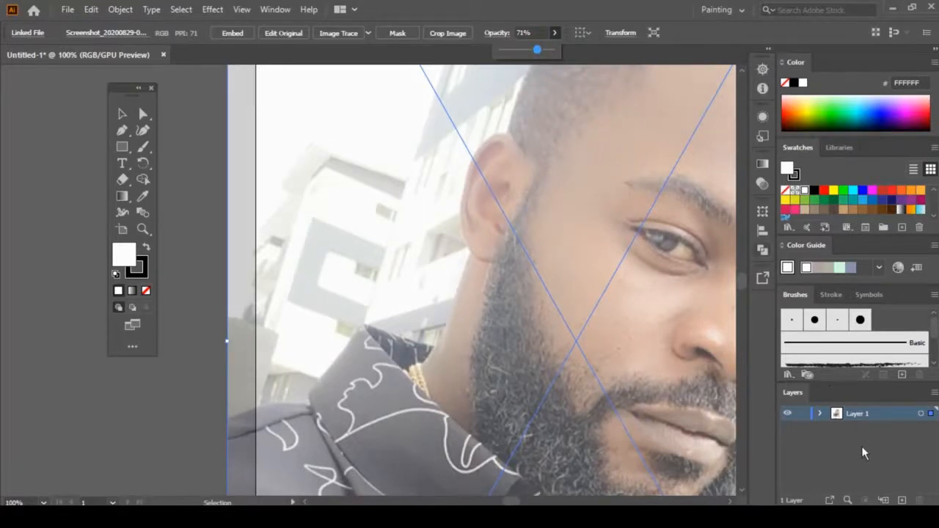
# Add a new layer above the portrait image and lock Layer 1, which holds the image
pyautogui.click(904, 502)
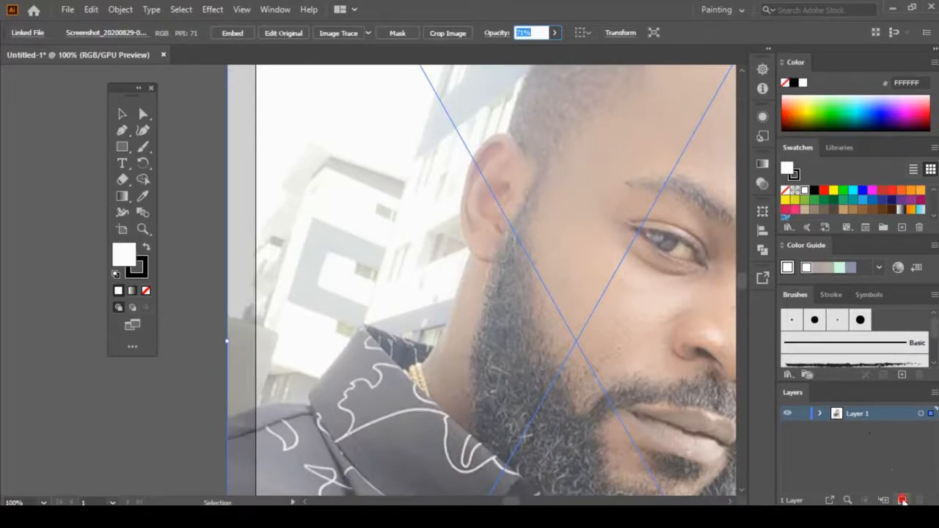
pyautogui.click(902, 501)
pyautogui.click(803, 427)
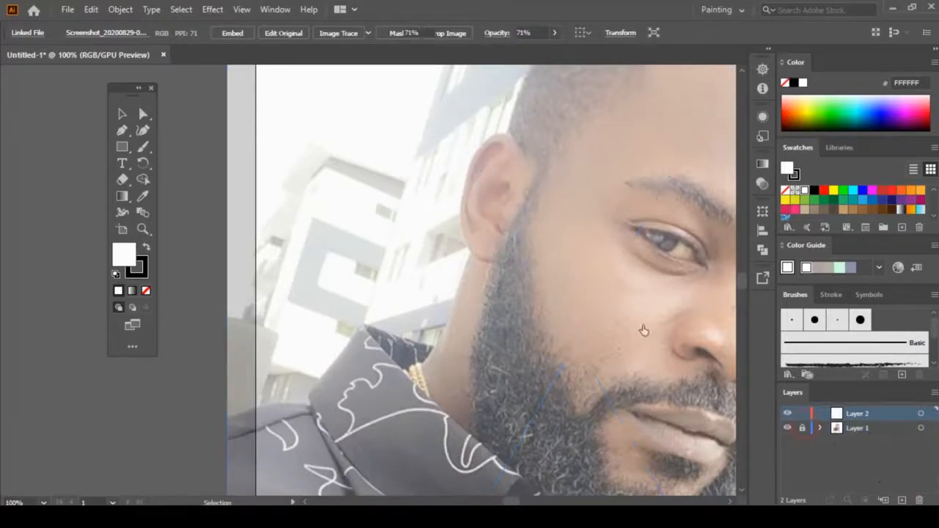
pyautogui.scroll(-5, 554, 236)
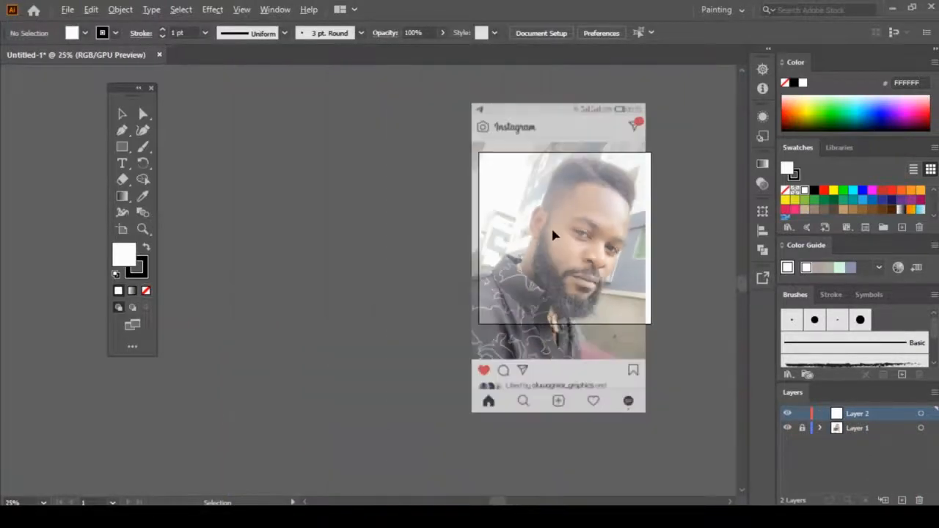
pyautogui.scroll(2, 663, 206)
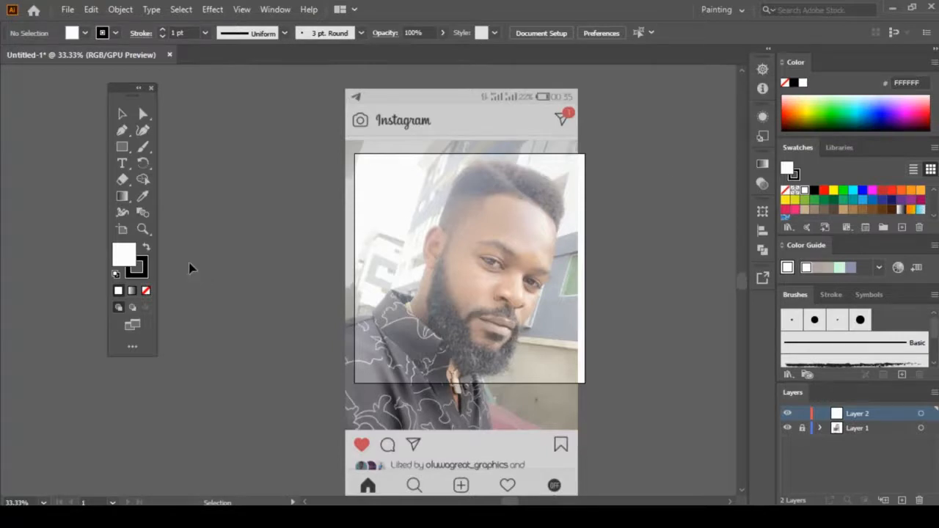
# Create a calligraphic brush with a size of 3 pt controlled by pressure, and make it the active brush
pyautogui.click(362, 33)
pyautogui.click(328, 142)
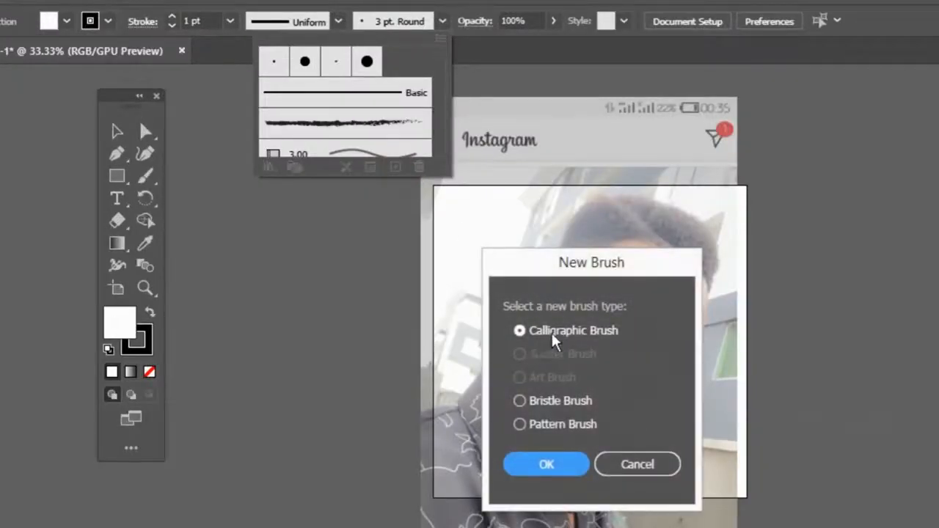
pyautogui.click(564, 471)
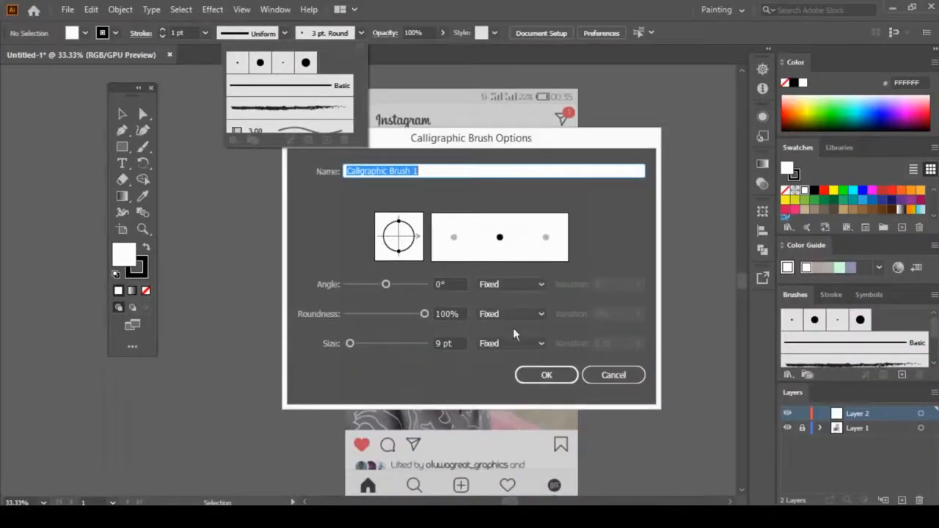
pyautogui.click(513, 342)
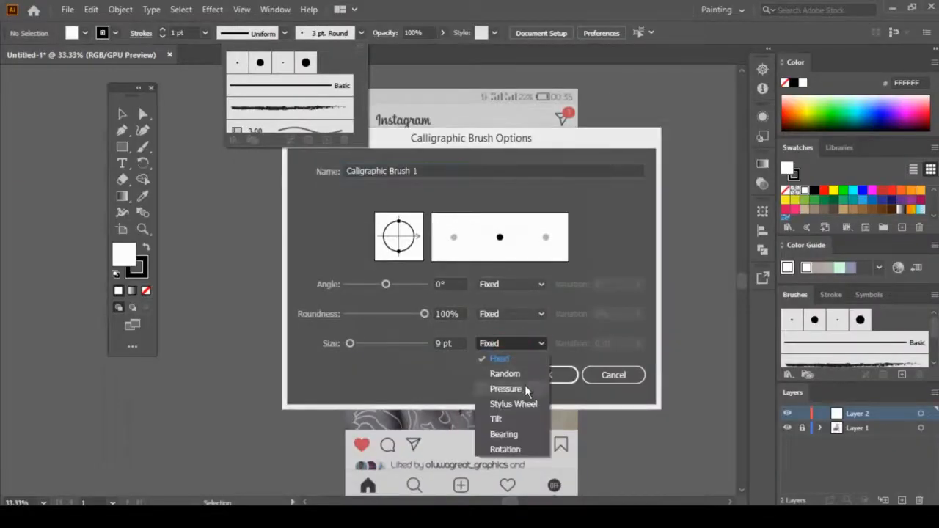
pyautogui.click(525, 386)
pyautogui.doubleClick(442, 345)
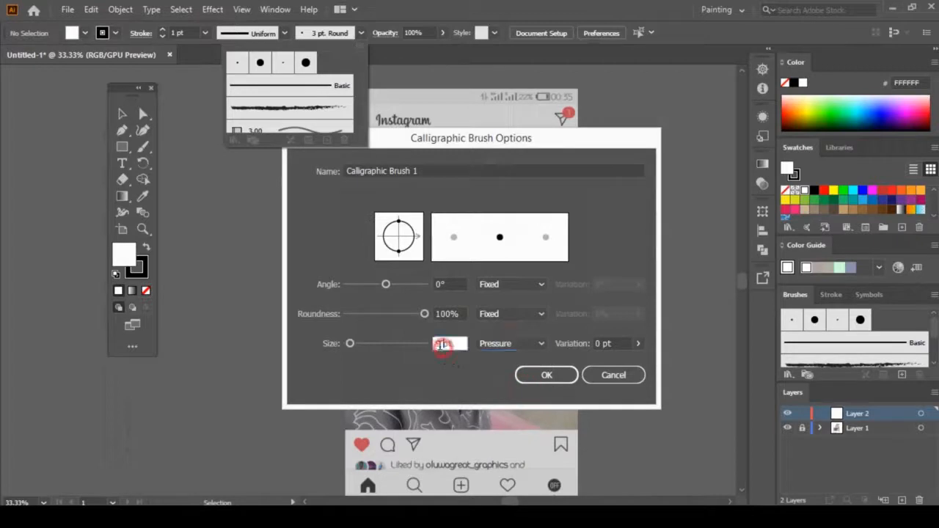
pyautogui.write('3pt')
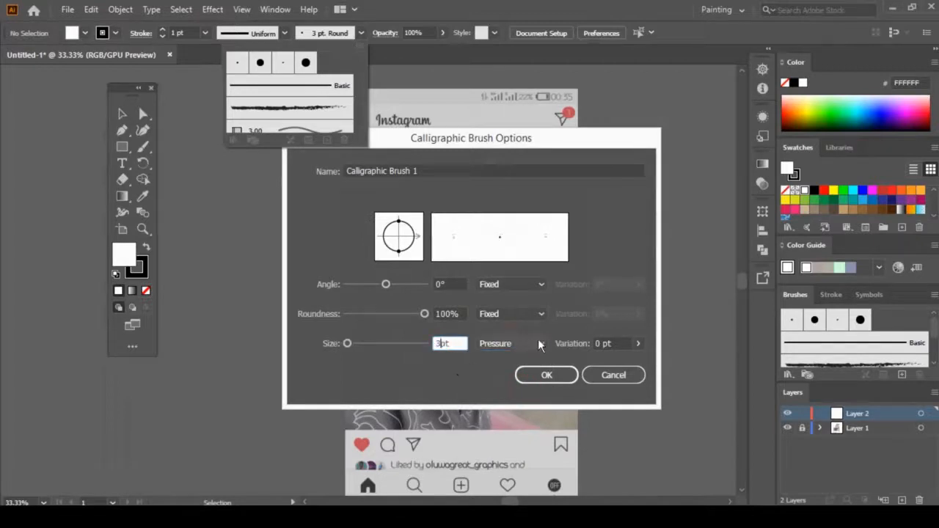
pyautogui.doubleClick(599, 343)
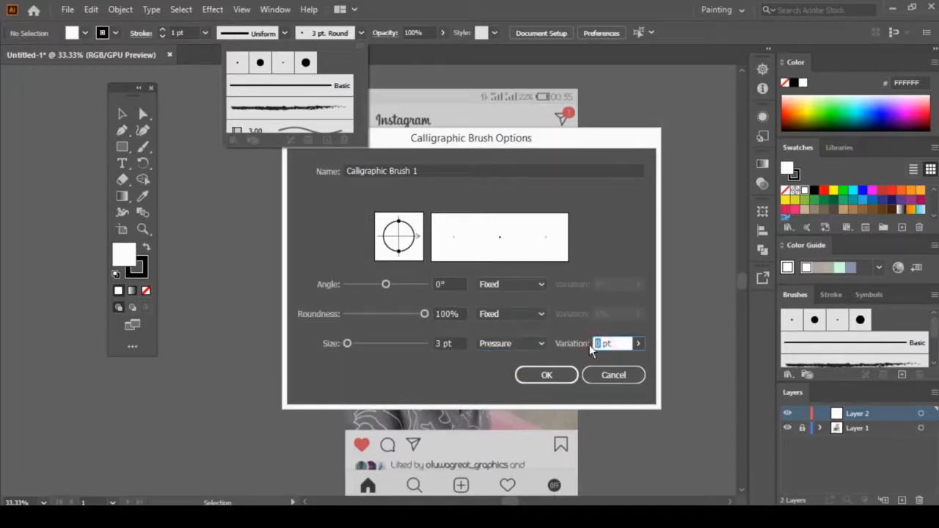
pyautogui.click(543, 376)
pyautogui.click(330, 62)
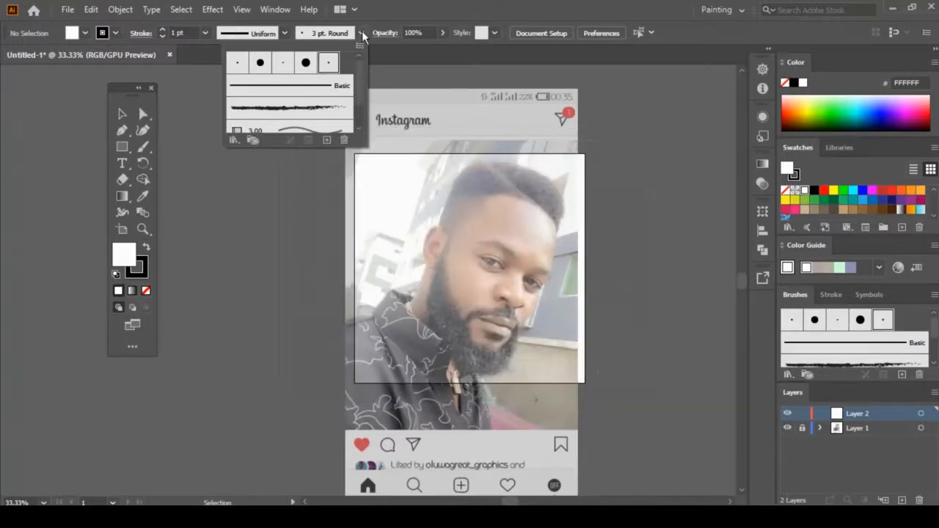
pyautogui.click(361, 32)
# Set the stroke color to none and the fill color to black (000000)
pyautogui.click(138, 272)
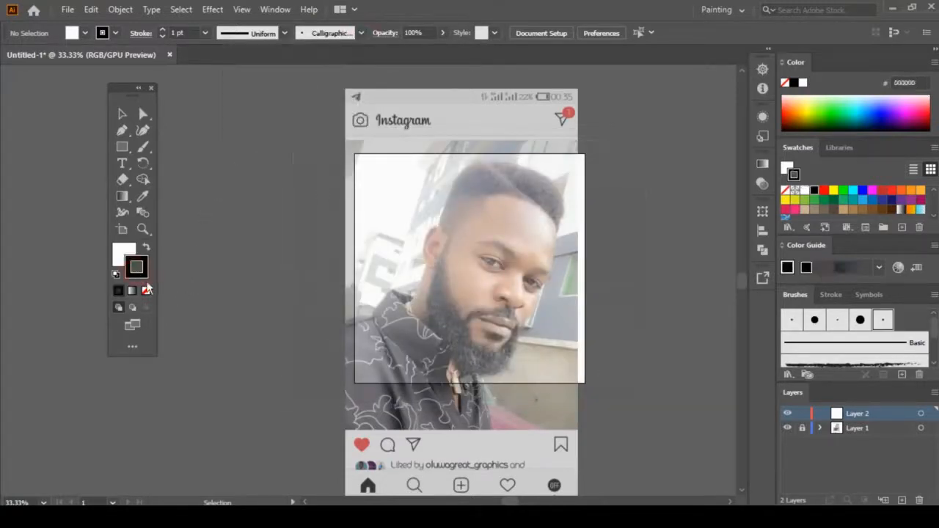
pyautogui.click(147, 291)
pyautogui.click(121, 254)
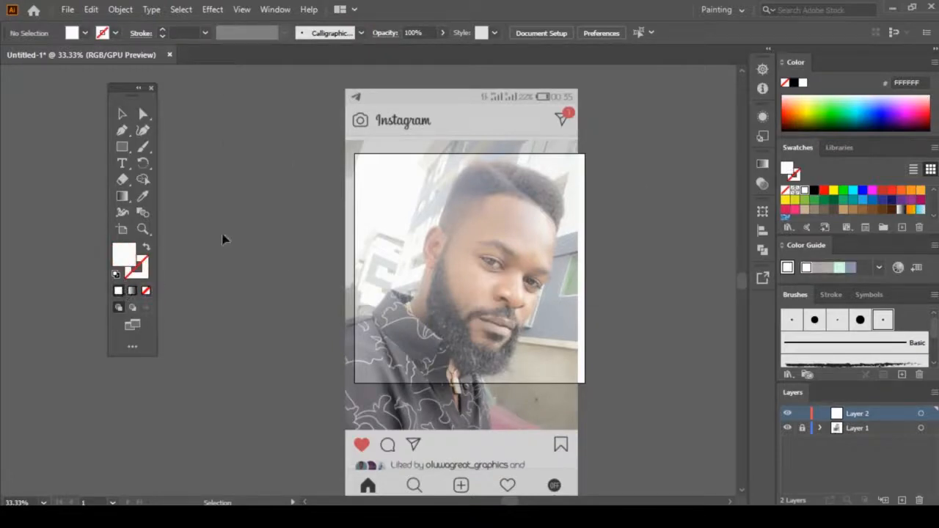
pyautogui.click(117, 260)
pyautogui.click(134, 259)
pyautogui.click(134, 259)
pyautogui.doubleClick(141, 266)
pyautogui.moveTo(317, 301); pyautogui.dragTo(291, 342)
pyautogui.click(608, 174)
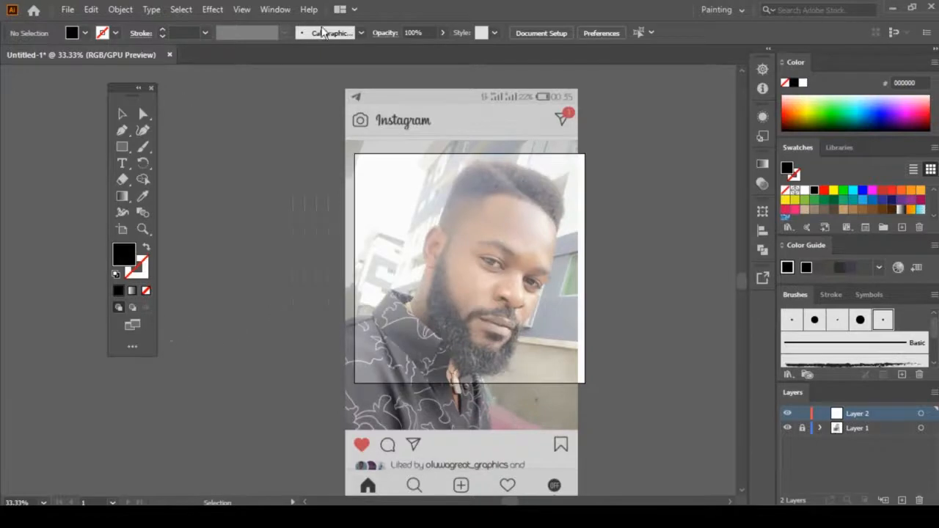
# Set the stroke weight to 0.5 pt, activate the Paintbrush tool and reset the stroke color to none
pyautogui.click(205, 34)
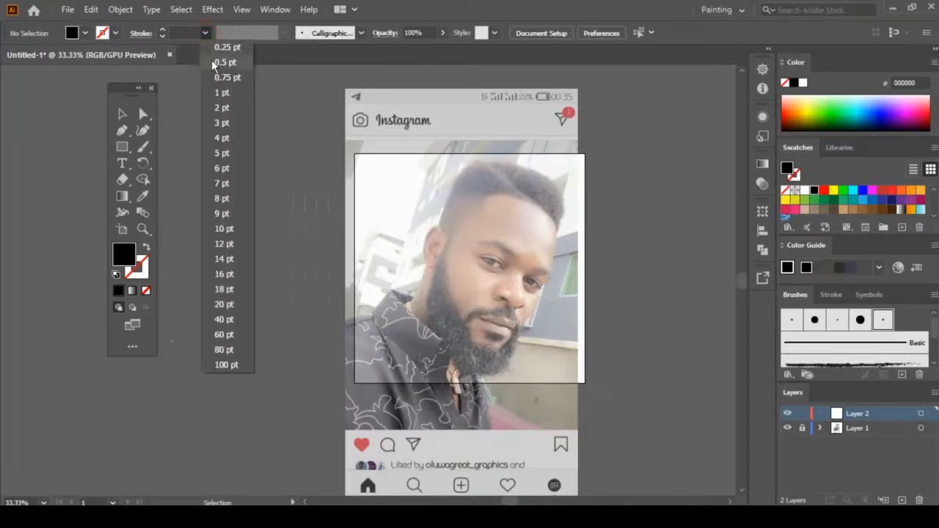
pyautogui.click(215, 60)
pyautogui.click(143, 146)
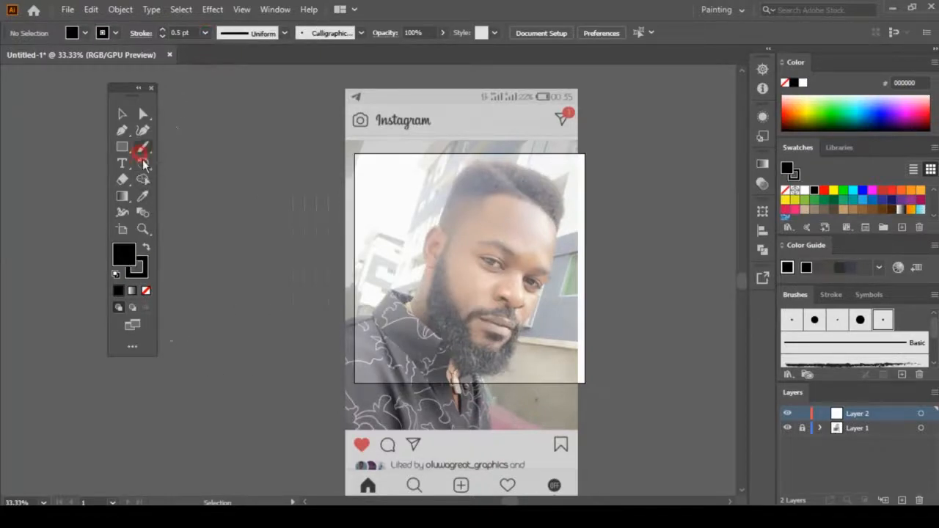
pyautogui.click(144, 269)
pyautogui.click(146, 292)
pyautogui.click(123, 253)
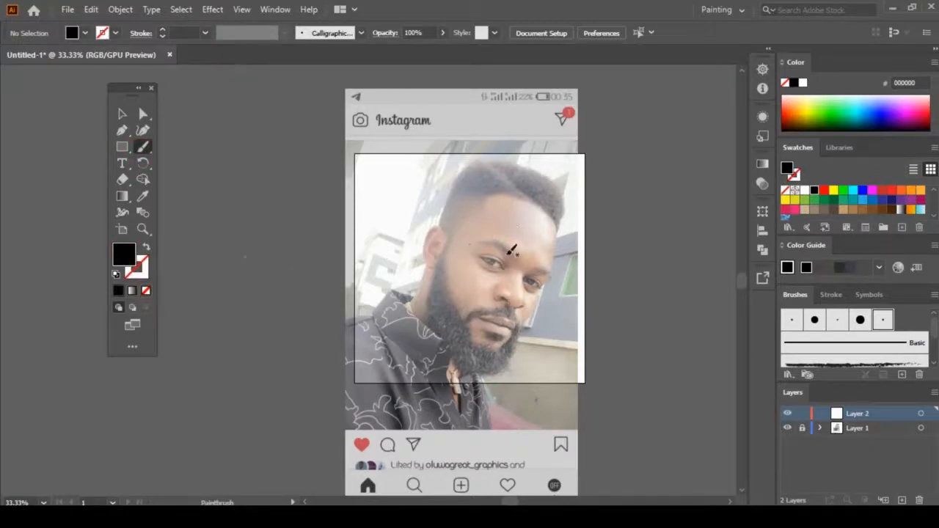
# Paint a curved black outline around the left wing of the nose, ending at the nostril
pyautogui.hotkey('ctrl', '+')
pyautogui.hotkey('ctrl', '+')
pyautogui.hotkey('ctrl', '+')
pyautogui.hotkey('ctrl', '+')
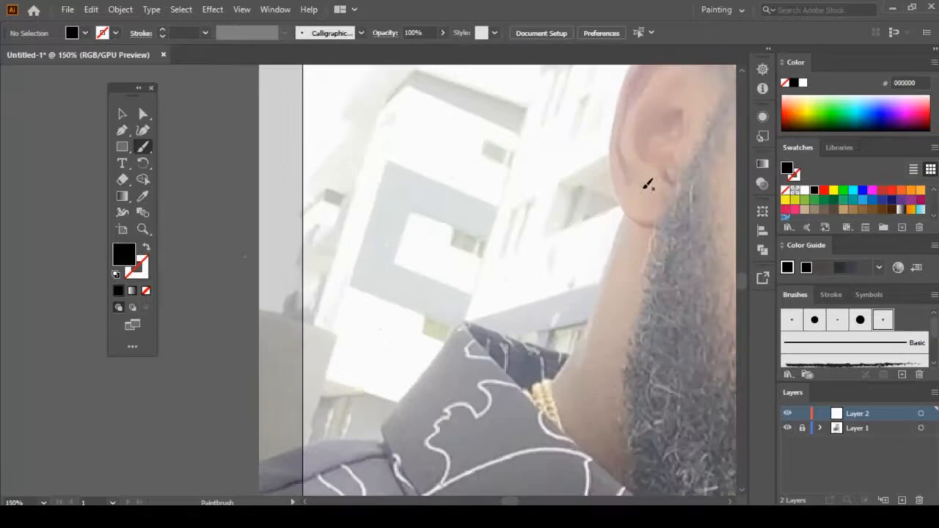
pyautogui.moveTo(640, 187); pyautogui.dragTo(434, 358)
pyautogui.moveTo(624, 163); pyautogui.dragTo(497, 212)
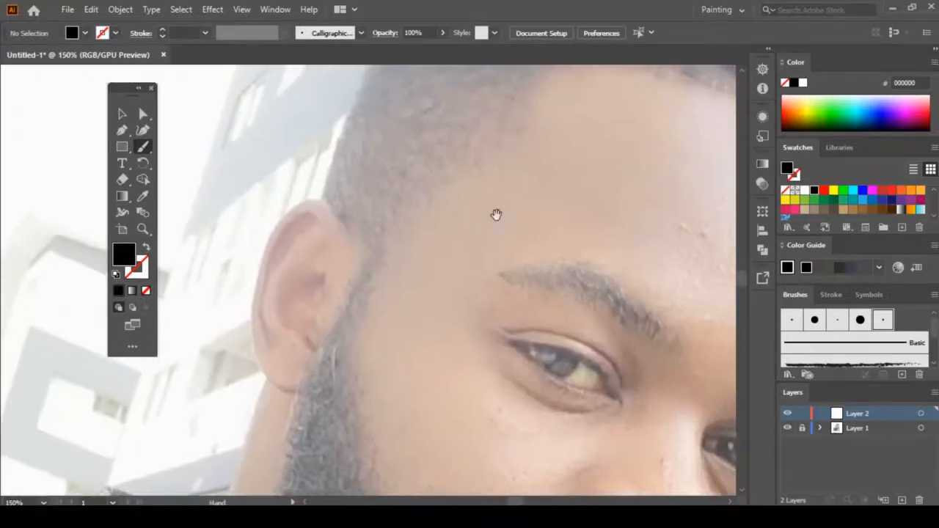
pyautogui.moveTo(570, 345); pyautogui.dragTo(466, 186)
pyautogui.hotkey('ctrl', '-')
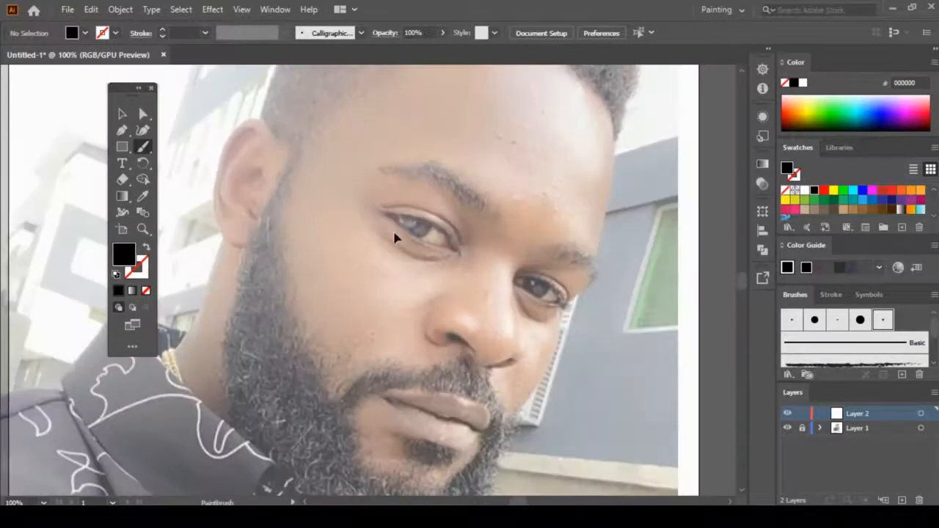
pyautogui.hotkey('ctrl', '+')
pyautogui.hotkey('ctrl', '+')
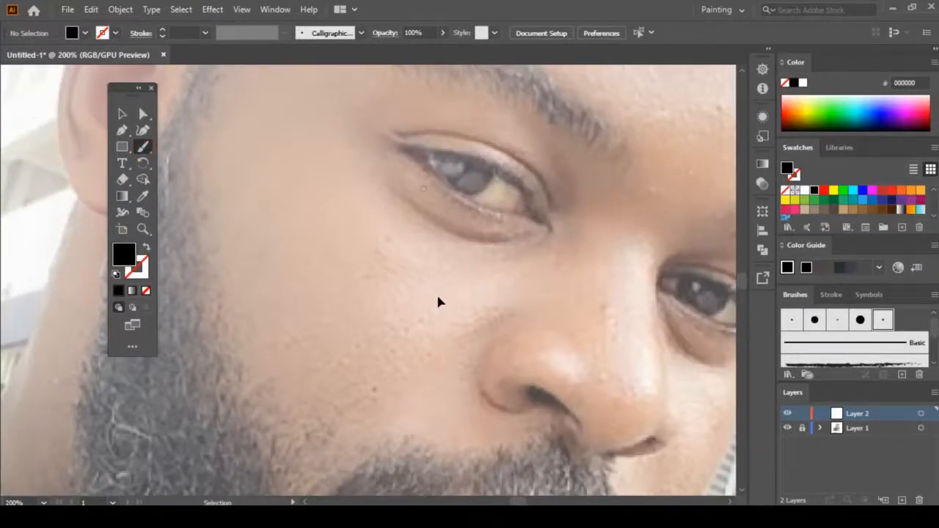
pyautogui.hotkey('ctrl', '+')
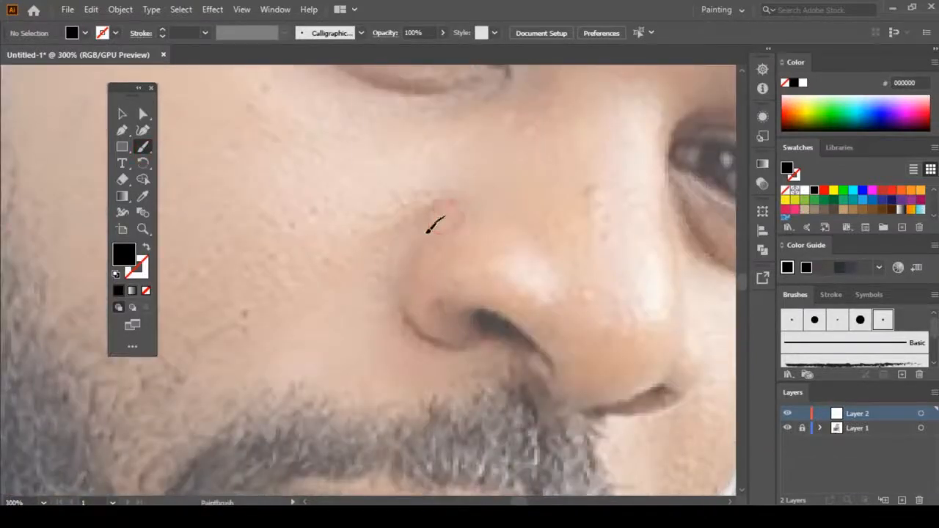
pyautogui.moveTo(428, 231)
pyautogui.mouseDown()
pyautogui.moveTo(408, 302)
pyautogui.moveTo(435, 333)
pyautogui.moveTo(485, 334)
pyautogui.mouseUp()
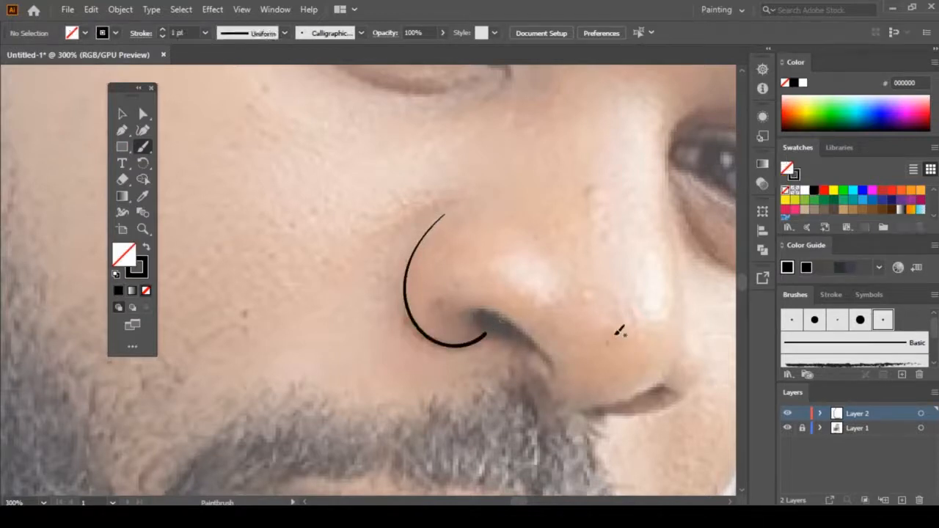
# Paint a curved black line along the upper eyelid crease of the left eye in the photo
pyautogui.hotkey('ctrl', '-')
pyautogui.hotkey('ctrl', '-')
pyautogui.hotkey('ctrl', '-')
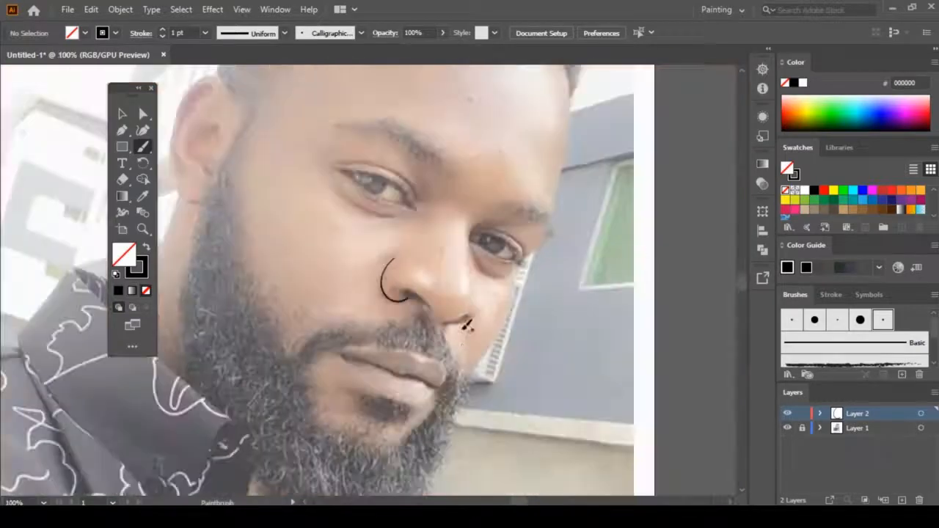
pyautogui.hotkey('ctrl', '+')
pyautogui.hotkey('ctrl', '+')
pyautogui.hotkey('ctrl', '+')
pyautogui.hotkey('ctrl', '+')
pyautogui.moveTo(625, 158)
pyautogui.mouseDown()
pyautogui.moveTo(645, 289)
pyautogui.moveTo(589, 352)
pyautogui.moveTo(499, 363)
pyautogui.mouseUp()
pyautogui.moveTo(409, 286)
pyautogui.mouseDown()
pyautogui.moveTo(433, 320)
pyautogui.moveTo(596, 322)
pyautogui.mouseUp()
pyautogui.moveTo(581, 188); pyautogui.dragTo(616, 400)
pyautogui.moveTo(413, 95)
pyautogui.mouseDown()
pyautogui.moveTo(602, 389)
pyautogui.moveTo(561, 286)
pyautogui.moveTo(373, 213)
pyautogui.moveTo(331, 215)
pyautogui.mouseUp()
pyautogui.hotkey('ctrl', '-')
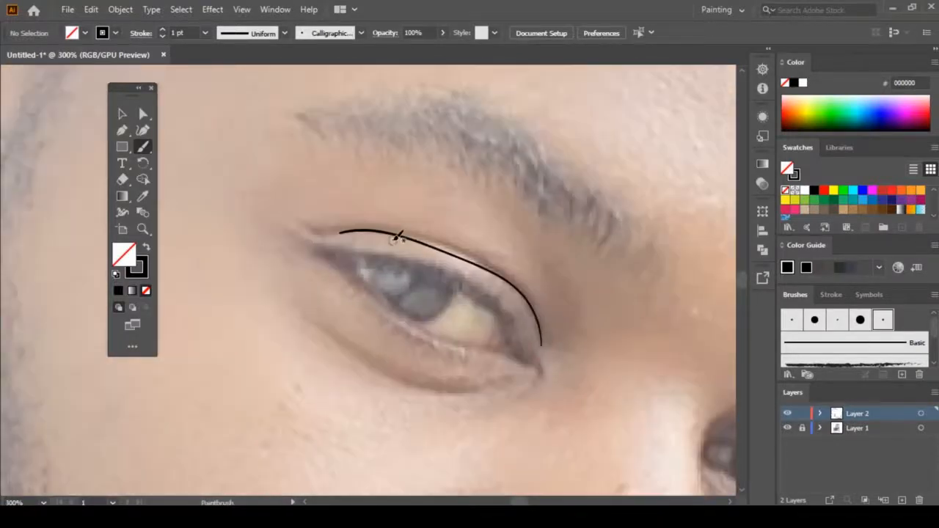
# Undo the last crease line over the left eye and repaint it from the inner corner to beyond the outer corner
pyautogui.hotkey('ctrl', 'z')
pyautogui.moveTo(541, 351)
pyautogui.mouseDown()
pyautogui.moveTo(527, 302)
pyautogui.moveTo(472, 256)
pyautogui.moveTo(304, 219)
pyautogui.mouseUp()
pyautogui.hotkey('ctrl', '-')
pyautogui.hotkey('ctrl', '-')
pyautogui.hotkey('ctrl', '+')
pyautogui.hotkey('ctrl', '+')
pyautogui.hotkey('ctrl', '-')
pyautogui.hotkey('ctrl', '-')
pyautogui.hotkey('ctrl', '+')
# Paint the eyelid crease and the upper and lower lid outlines of the right eye in the photo
pyautogui.moveTo(600, 362); pyautogui.dragTo(374, 236)
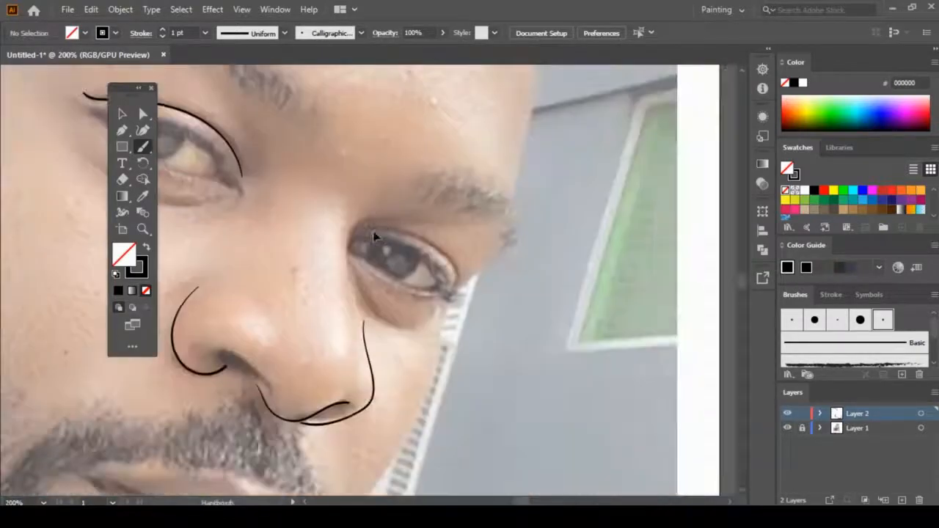
pyautogui.hotkey('ctrl', '+')
pyautogui.hotkey('ctrl', '+')
pyautogui.hotkey('ctrl', '+')
pyautogui.moveTo(361, 123)
pyautogui.mouseDown()
pyautogui.moveTo(468, 138)
pyautogui.moveTo(596, 215)
pyautogui.moveTo(627, 287)
pyautogui.moveTo(584, 299)
pyautogui.moveTo(542, 235)
pyautogui.moveTo(474, 195)
pyautogui.moveTo(363, 166)
pyautogui.moveTo(317, 178)
pyautogui.moveTo(378, 227)
pyautogui.moveTo(533, 313)
pyautogui.moveTo(584, 315)
pyautogui.mouseUp()
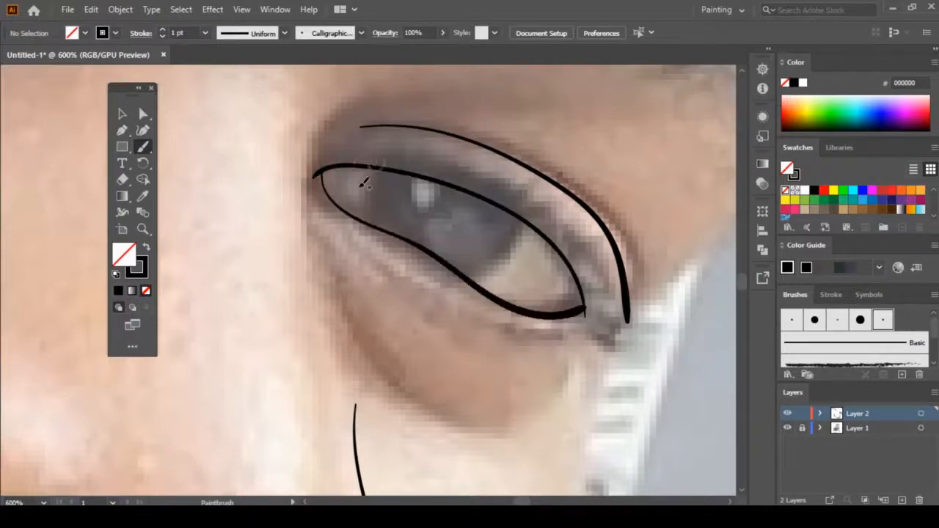
pyautogui.hotkey('ctrl', '+')
pyautogui.moveTo(372, 137)
pyautogui.mouseDown()
pyautogui.moveTo(374, 209)
pyautogui.moveTo(393, 220)
pyautogui.mouseUp()
pyautogui.hotkey('ctrl', 'z')
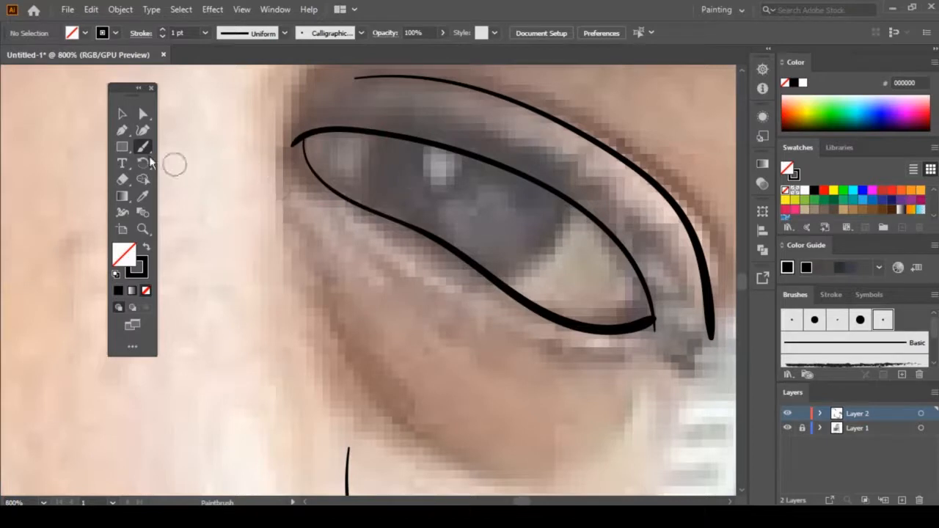
# Draw the right eye's iris as a solid shape with the Pencil tool, using a black fill and no stroke
pyautogui.moveTo(144, 155)
pyautogui.mouseDown()
pyautogui.moveTo(171, 156)
pyautogui.moveTo(200, 181)
pyautogui.mouseUp()
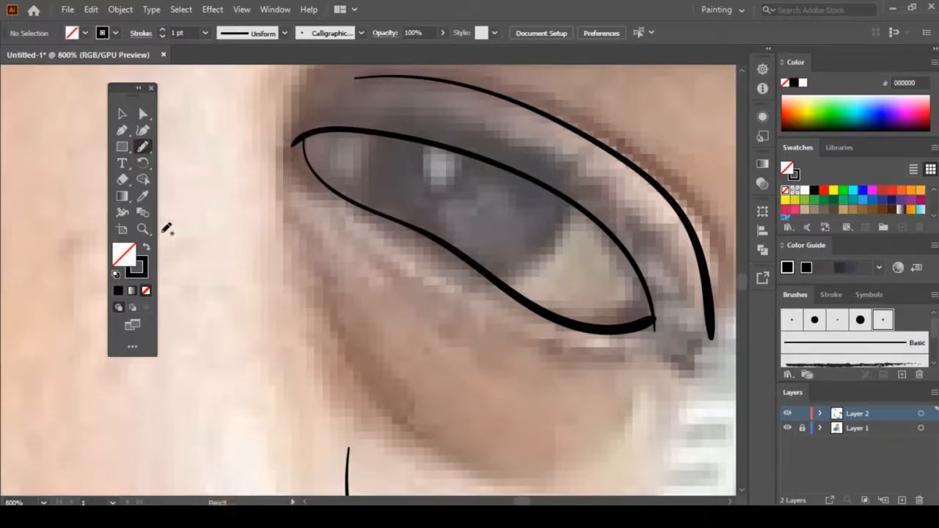
pyautogui.click(121, 290)
pyautogui.click(137, 272)
pyautogui.click(146, 291)
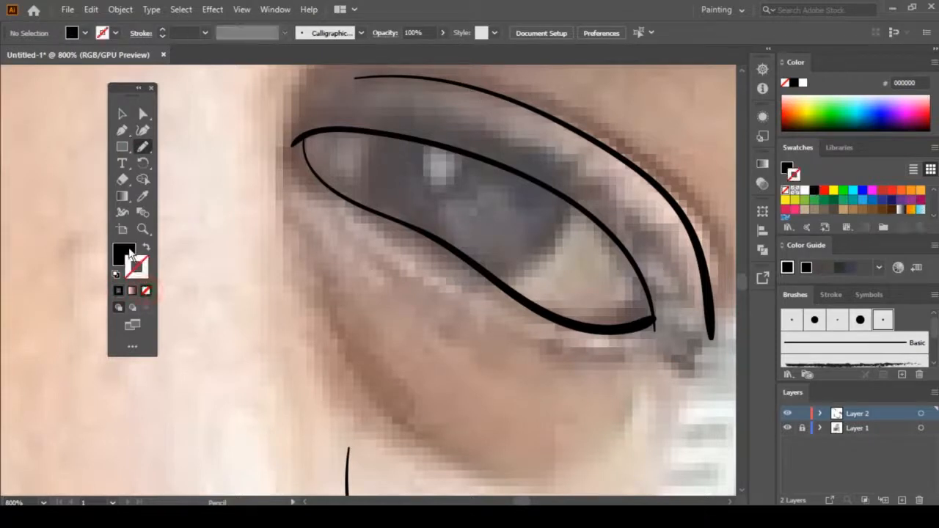
pyautogui.click(126, 256)
pyautogui.moveTo(382, 137)
pyautogui.mouseDown()
pyautogui.moveTo(363, 181)
pyautogui.moveTo(378, 214)
pyautogui.moveTo(416, 226)
pyautogui.moveTo(500, 283)
pyautogui.moveTo(556, 259)
pyautogui.moveTo(569, 224)
pyautogui.moveTo(554, 189)
pyautogui.moveTo(456, 144)
pyautogui.moveTo(398, 134)
pyautogui.mouseUp()
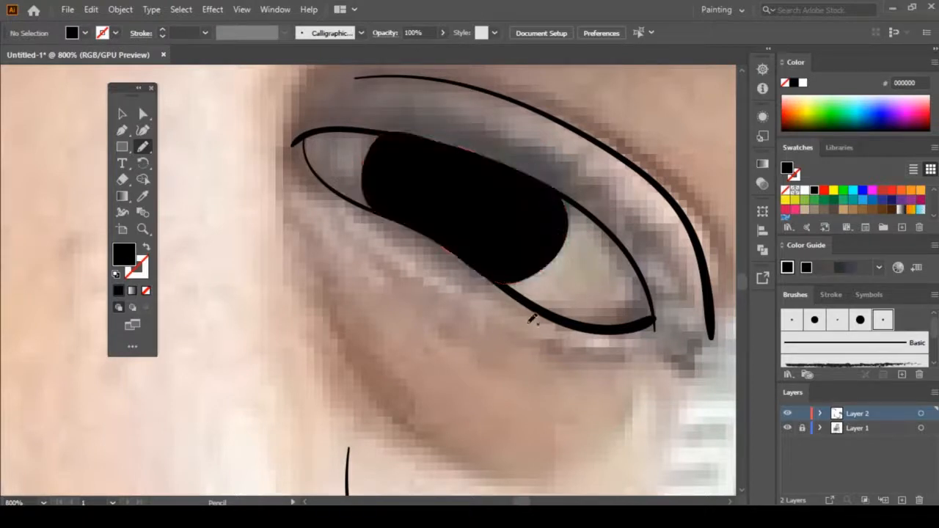
# Paint the upper and lower lid outlines and the under-eye line of the left eye with the Paintbrush tool
pyautogui.hotkey('ctrl', '-')
pyautogui.hotkey('ctrl', '-')
pyautogui.hotkey('ctrl', '-')
pyautogui.hotkey('ctrl', '-')
pyautogui.hotkey('ctrl', '-')
pyautogui.hotkey('ctrl', '-')
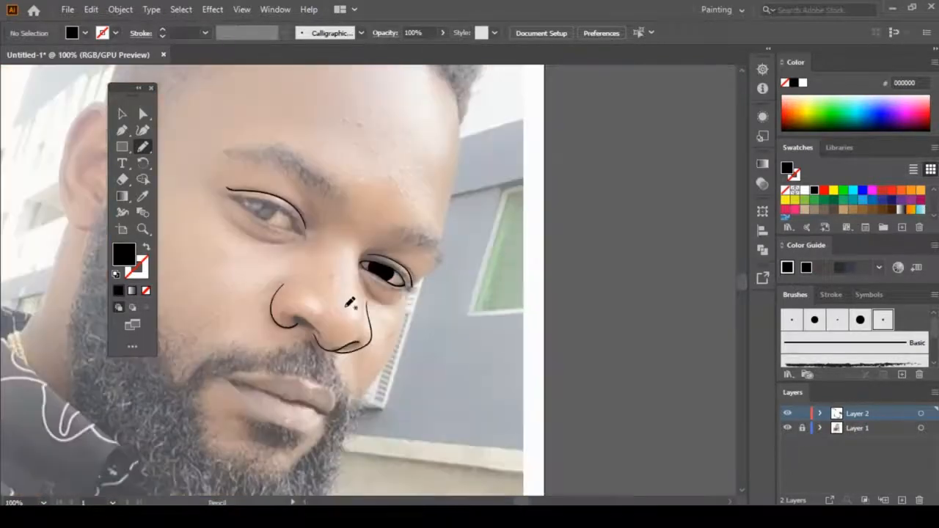
pyautogui.press('space')
pyautogui.moveTo(229, 219); pyautogui.dragTo(445, 246)
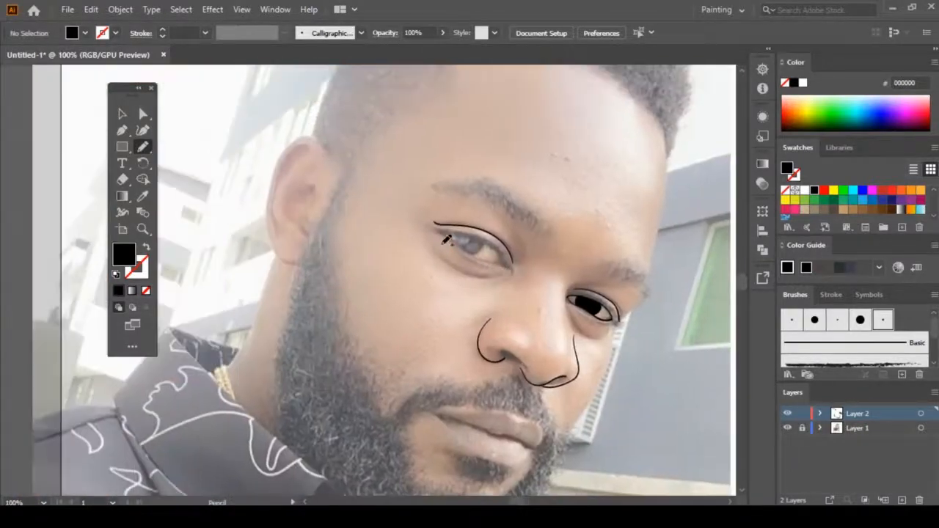
pyautogui.hotkey('ctrl', '+')
pyautogui.hotkey('ctrl', '+')
pyautogui.hotkey('ctrl', '+')
pyautogui.press('space')
pyautogui.moveTo(610, 208); pyautogui.dragTo(432, 317)
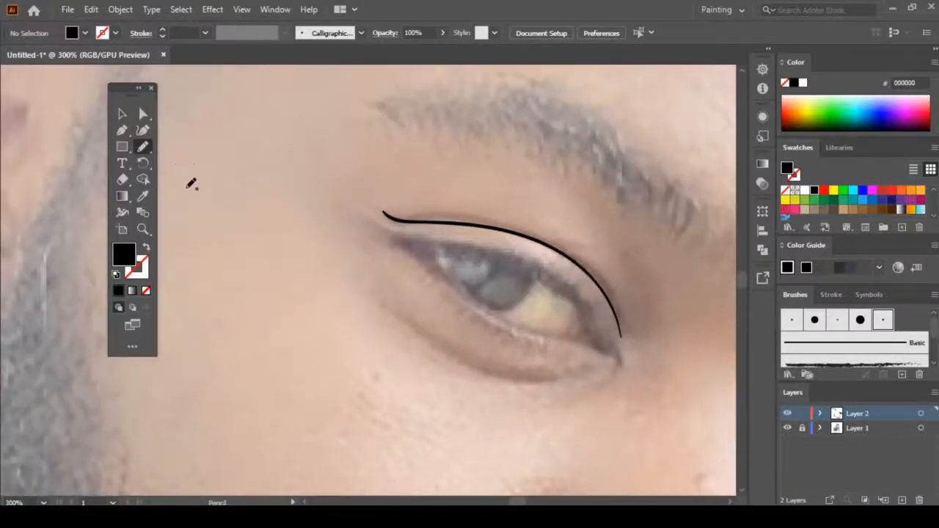
pyautogui.press('b')
pyautogui.moveTo(596, 348)
pyautogui.mouseDown()
pyautogui.moveTo(472, 252)
pyautogui.moveTo(408, 243)
pyautogui.moveTo(505, 314)
pyautogui.moveTo(596, 348)
pyautogui.moveTo(471, 255)
pyautogui.moveTo(302, 204)
pyautogui.mouseUp()
# Paint a curved under-eye line below the right eye, undoing the first stroke and painting it again
pyautogui.press('space')
pyautogui.press('space')
pyautogui.moveTo(623, 358); pyautogui.dragTo(420, 244)
pyautogui.moveTo(507, 302); pyautogui.dragTo(566, 342)
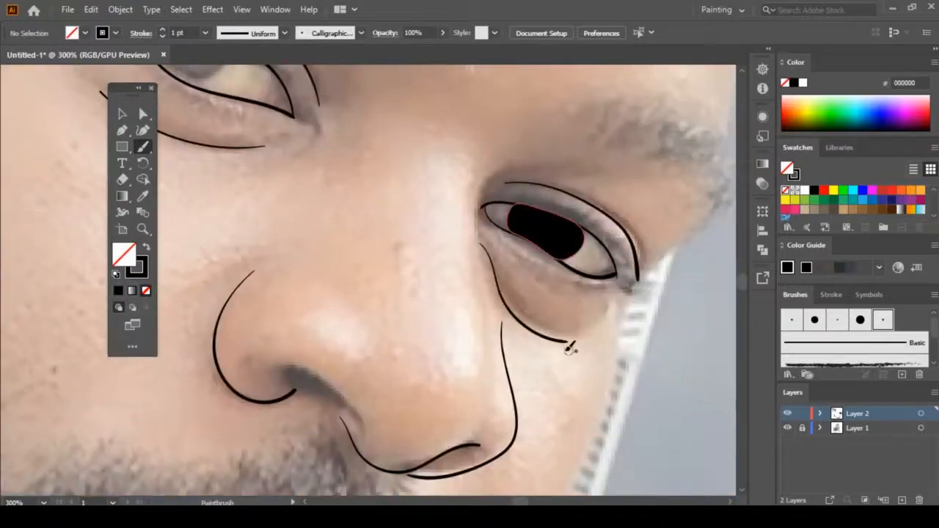
pyautogui.hotkey('ctrl', '=')
pyautogui.hotkey('ctrl', 'z')
pyautogui.moveTo(621, 352); pyautogui.dragTo(508, 220)
pyautogui.hotkey('ctrl', '0')
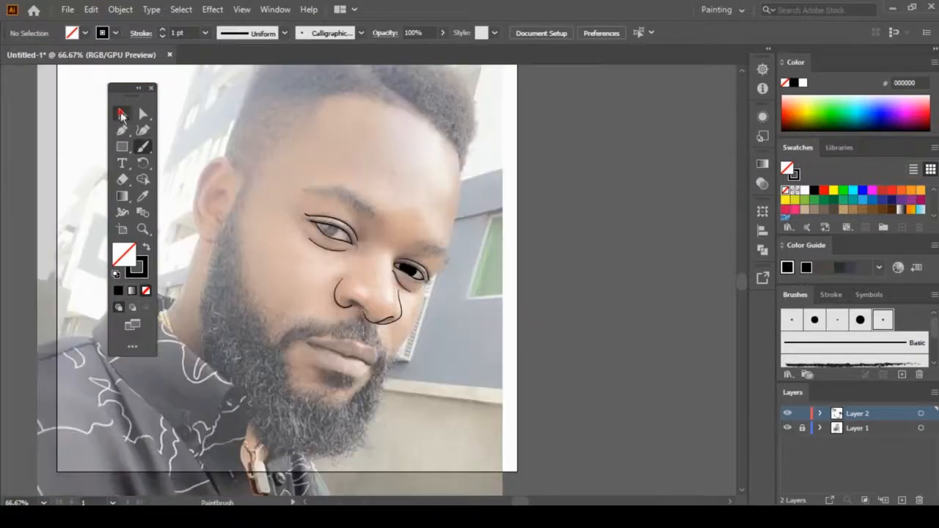
# Set the stroke weight of both under-eye lines to 0.5 pt, reactivate the Paintbrush tool and clear the selection
pyautogui.press('v')
pyautogui.click(307, 243)
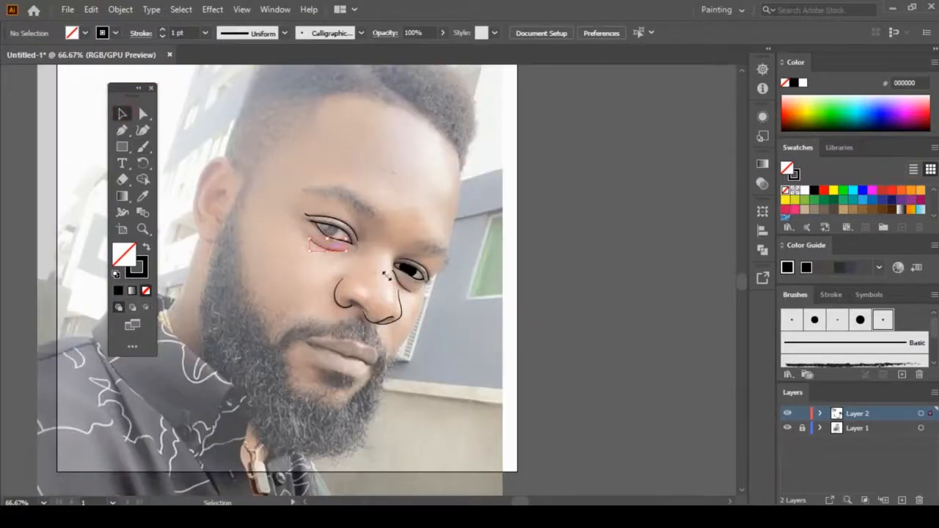
pyautogui.click(254, 211)
pyautogui.click(309, 242)
pyautogui.click(205, 34)
pyautogui.click(219, 66)
pyautogui.click(417, 287)
pyautogui.click(410, 291)
pyautogui.click(205, 33)
pyautogui.click(219, 66)
pyautogui.click(143, 147)
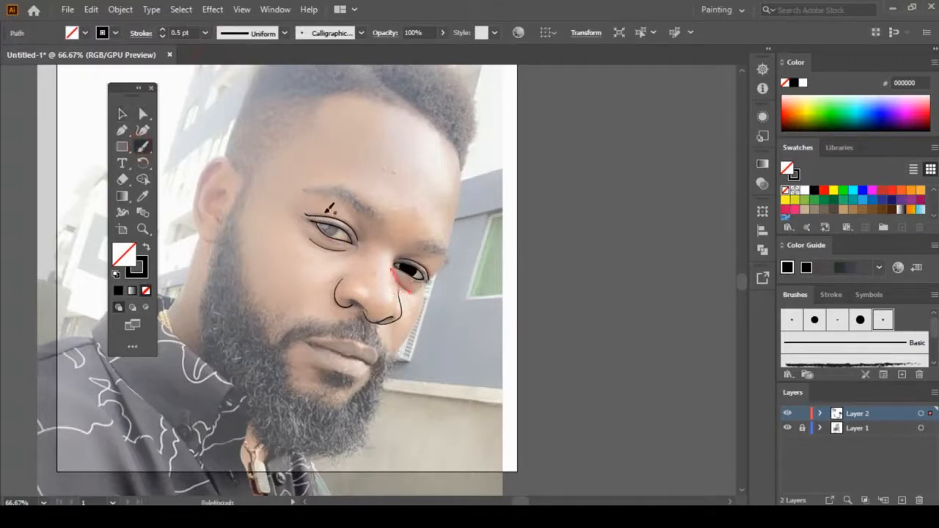
pyautogui.hotkey('ctrl', 'shift', 'a')
# Paint the outline of the lips and the line between the upper and lower lip
pyautogui.hotkey('ctrl', '+')
pyautogui.hotkey('ctrl', '+')
pyautogui.hotkey('ctrl', '+')
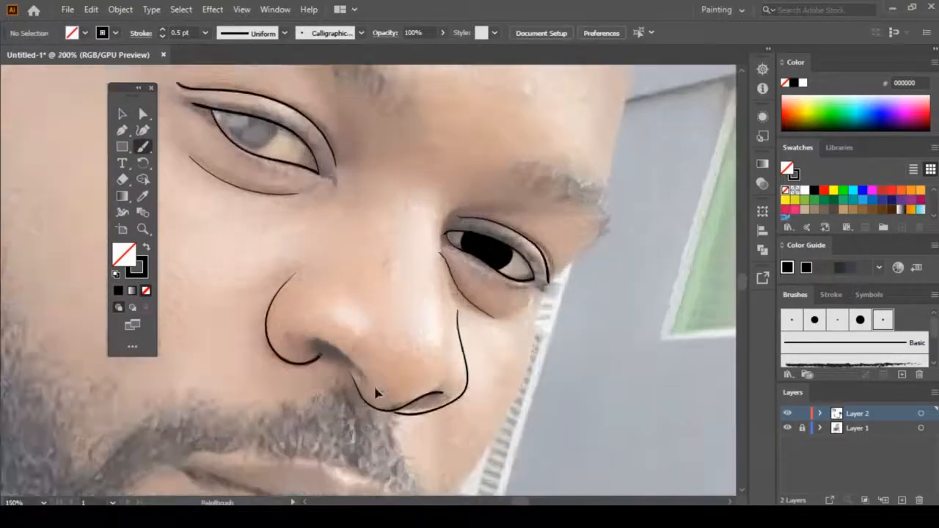
pyautogui.scroll(-4, 374, 393)
pyautogui.hotkey('ctrl', '+')
pyautogui.moveTo(512, 306)
pyautogui.mouseDown()
pyautogui.moveTo(377, 266)
pyautogui.moveTo(220, 262)
pyautogui.moveTo(205, 280)
pyautogui.moveTo(462, 355)
pyautogui.moveTo(513, 381)
pyautogui.mouseUp()
pyautogui.moveTo(235, 307)
pyautogui.mouseDown()
pyautogui.moveTo(411, 421)
pyautogui.moveTo(509, 379)
pyautogui.mouseUp()
# Hide the photo layer to examine the line work of the whole face, and show it again
pyautogui.hotkey('ctrl', '-')
pyautogui.hotkey('ctrl', '-')
pyautogui.hotkey('ctrl', '-')
pyautogui.hotkey('ctrl', '-')
pyautogui.hotkey('ctrl', '-')
pyautogui.click(786, 429)
pyautogui.click(787, 429)
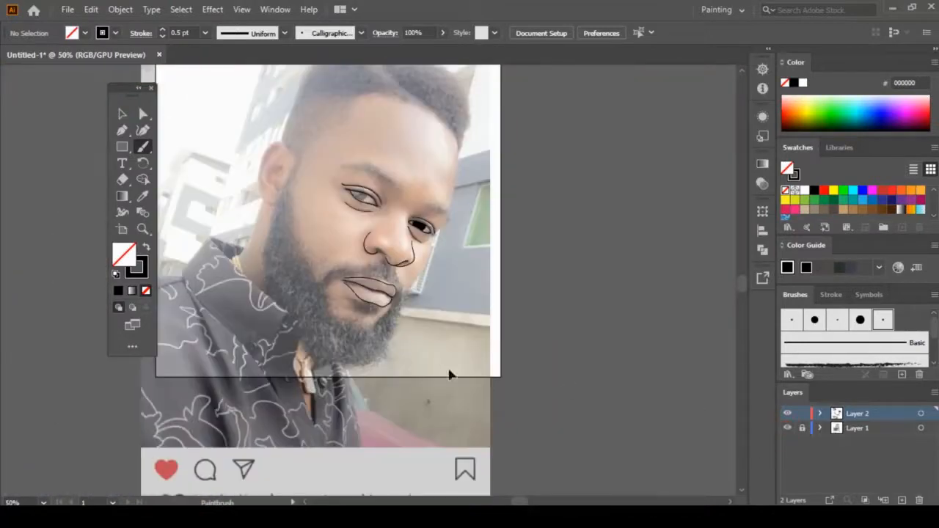
# Paint the inner contour lines of the ear, including the inner rim and the hollow, replacing the first rim stroke
pyautogui.hotkey('ctrl', '+')
pyautogui.hotkey('ctrl', '+')
pyautogui.hotkey('ctrl', '+')
pyautogui.hotkey('ctrl', '+')
pyautogui.moveTo(320, 211); pyautogui.dragTo(366, 447)
pyautogui.moveTo(447, 238); pyautogui.dragTo(476, 420)
pyautogui.moveTo(497, 229); pyautogui.dragTo(735, 265)
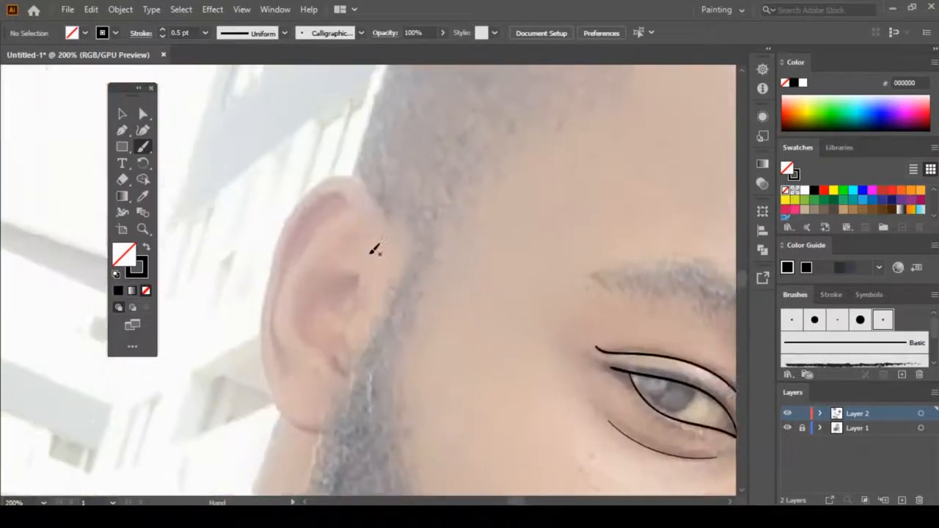
pyautogui.hotkey('ctrl', '+')
pyautogui.hotkey('ctrl', '+')
pyautogui.moveTo(371, 248); pyautogui.dragTo(447, 186)
pyautogui.moveTo(431, 139)
pyautogui.mouseDown()
pyautogui.moveTo(304, 202)
pyautogui.moveTo(306, 308)
pyautogui.moveTo(291, 325)
pyautogui.mouseUp()
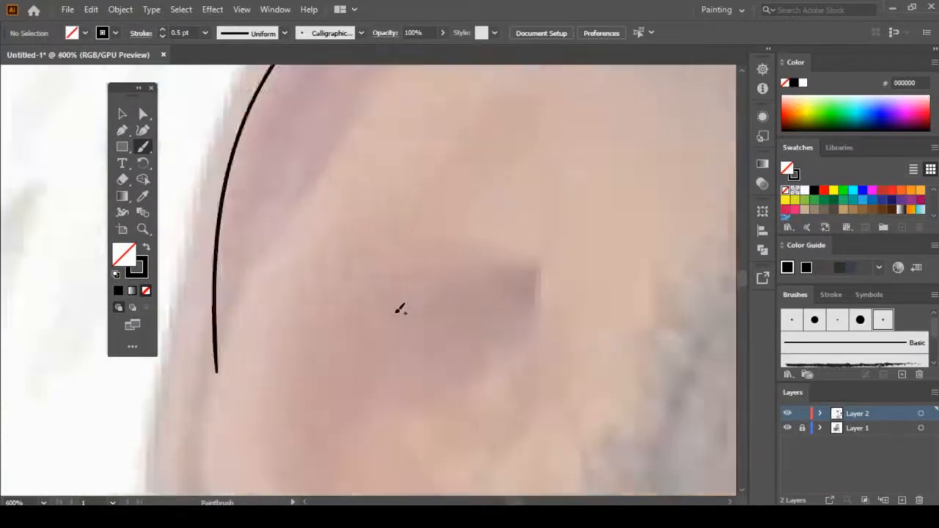
pyautogui.hotkey('ctrl', 'z')
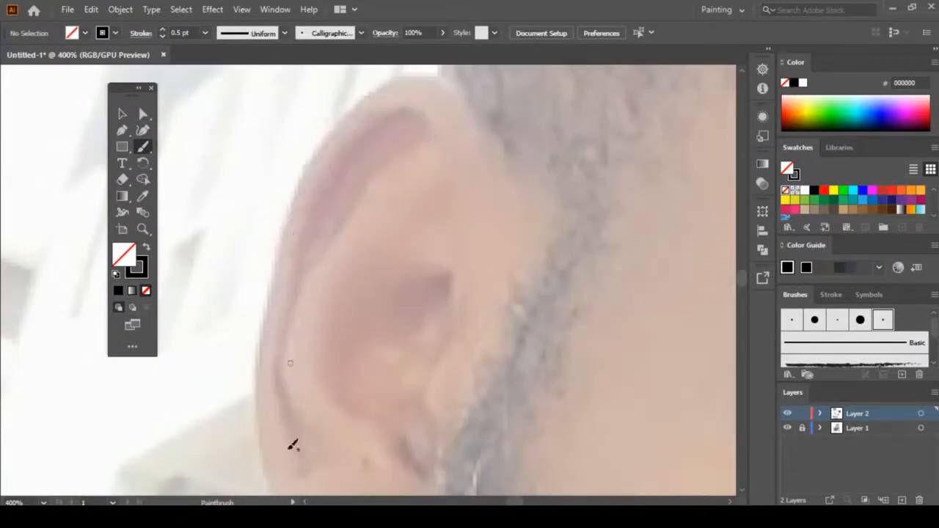
pyautogui.moveTo(290, 411)
pyautogui.mouseDown()
pyautogui.moveTo(278, 329)
pyautogui.moveTo(310, 227)
pyautogui.moveTo(369, 139)
pyautogui.moveTo(433, 138)
pyautogui.mouseUp()
pyautogui.moveTo(413, 151)
pyautogui.mouseDown()
pyautogui.moveTo(351, 197)
pyautogui.moveTo(298, 298)
pyautogui.mouseUp()
pyautogui.hotkey('ctrl', '-')
pyautogui.hotkey('ctrl', '-')
pyautogui.moveTo(406, 274)
pyautogui.mouseDown()
pyautogui.moveTo(391, 368)
pyautogui.moveTo(358, 341)
pyautogui.moveTo(365, 293)
pyautogui.mouseUp()
# Paint the outer outline of the ear from its upper edge down to the lobe, undoing the first short attempt
pyautogui.moveTo(411, 185)
pyautogui.mouseDown()
pyautogui.moveTo(368, 183)
pyautogui.moveTo(329, 225)
pyautogui.mouseUp()
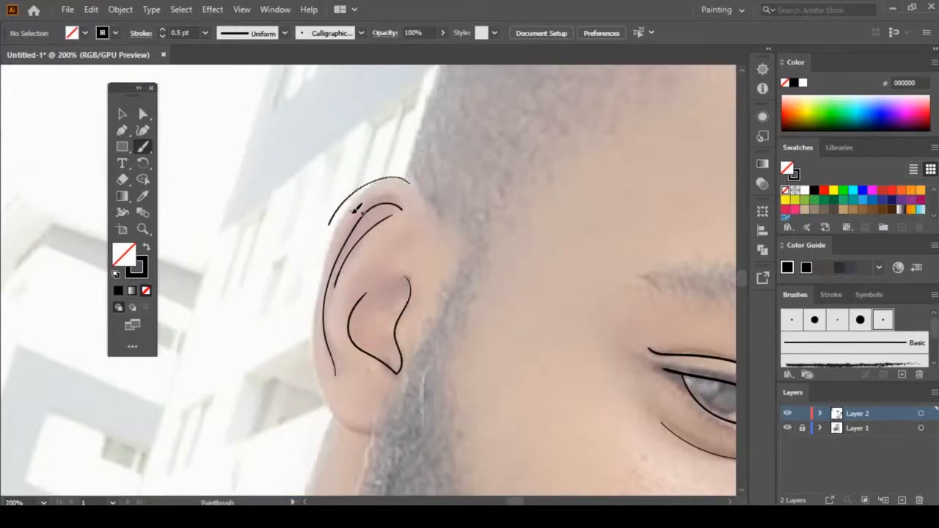
pyautogui.hotkey('ctrl', 'z')
pyautogui.hotkey('ctrl', '-')
pyautogui.hotkey('ctrl', '+')
pyautogui.hotkey('ctrl', '+')
pyautogui.hotkey('ctrl', '+')
pyautogui.moveTo(454, 96)
pyautogui.mouseDown()
pyautogui.moveTo(392, 81)
pyautogui.moveTo(320, 141)
pyautogui.moveTo(274, 251)
pyautogui.moveTo(259, 342)
pyautogui.moveTo(301, 215)
pyautogui.moveTo(300, 283)
pyautogui.moveTo(323, 369)
pyautogui.moveTo(437, 437)
pyautogui.mouseUp()
pyautogui.moveTo(323, 422)
pyautogui.mouseDown()
pyautogui.moveTo(475, 175)
pyautogui.moveTo(399, 429)
pyautogui.moveTo(451, 175)
pyautogui.mouseUp()
# Paint the neck line from below the ear to the shirt collar, undoing the overlapping strokes and repainting its lower end
pyautogui.moveTo(451, 175)
pyautogui.mouseDown()
pyautogui.moveTo(421, 234)
pyautogui.moveTo(391, 348)
pyautogui.moveTo(450, 449)
pyautogui.moveTo(339, 138)
pyautogui.moveTo(377, 233)
pyautogui.moveTo(433, 318)
pyautogui.mouseUp()
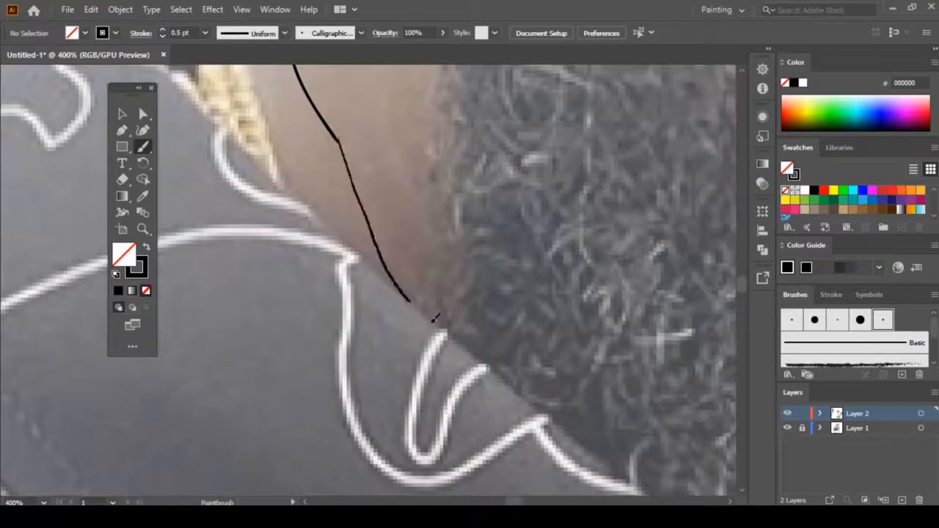
pyautogui.moveTo(331, 130); pyautogui.dragTo(387, 286)
pyautogui.scroll(-1, 352, 171)
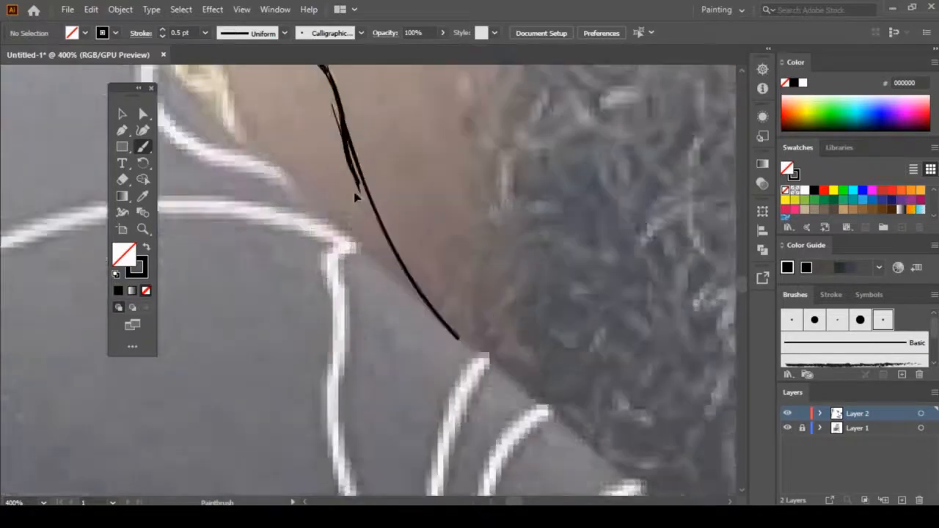
pyautogui.hotkey('ctrl', 'z')
pyautogui.hotkey('ctrl', 'z')
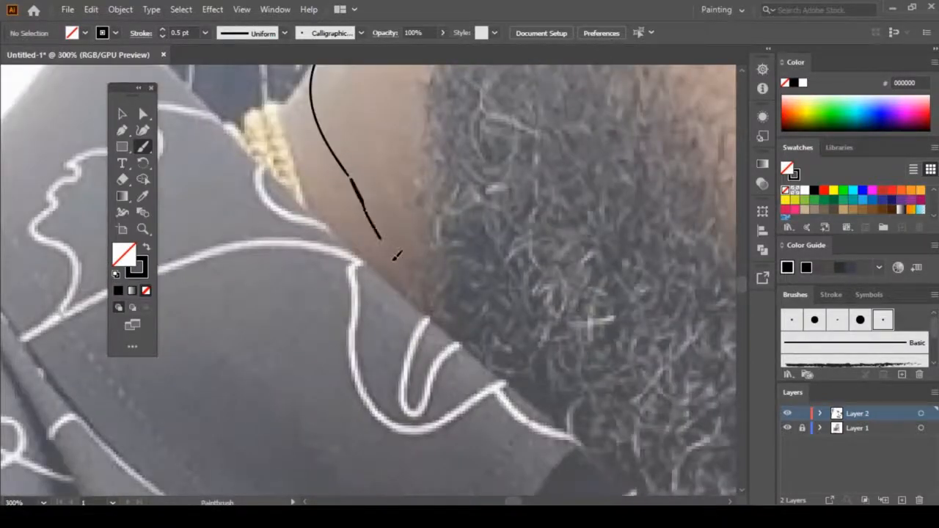
pyautogui.moveTo(396, 255); pyautogui.dragTo(426, 315)
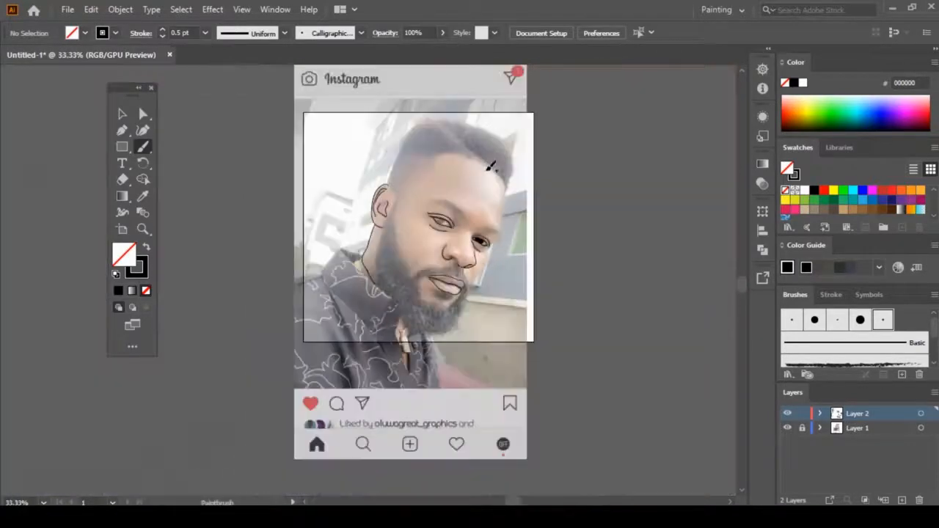
pyautogui.click(787, 428)
pyautogui.click(787, 430)
# Draw the left eye's iris as a solid shape with the Pencil tool, using a black fill and no stroke
pyautogui.hotkey('ctrl', '+')
pyautogui.hotkey('ctrl', '+')
pyautogui.hotkey('ctrl', '+')
pyautogui.hotkey('ctrl', '+')
pyautogui.moveTo(510, 142); pyautogui.dragTo(388, 356)
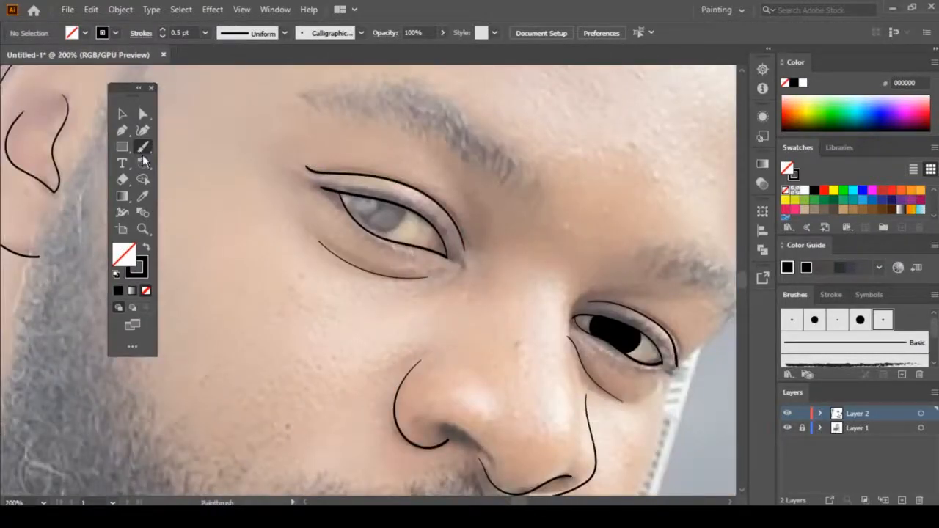
pyautogui.hotkey('shift', 'x')
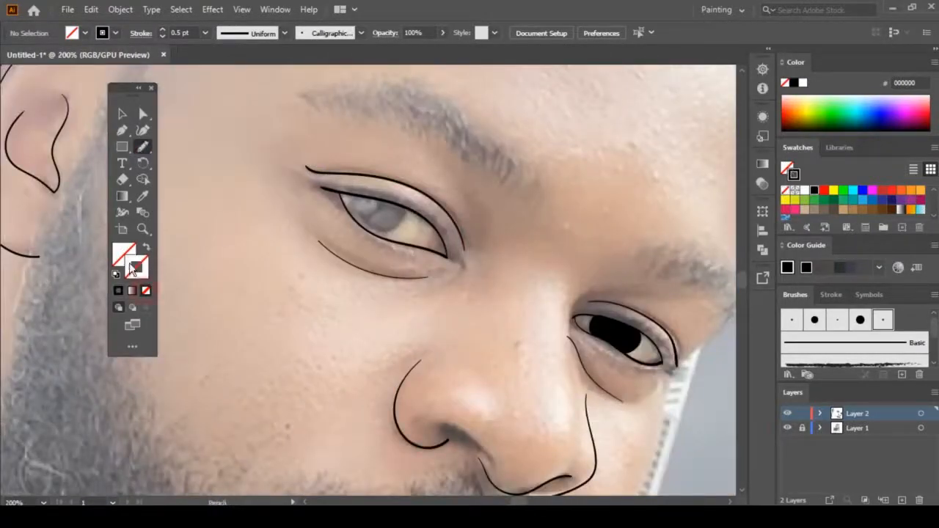
pyautogui.hotkey('ctrl', '+')
pyautogui.doubleClick(143, 151)
pyautogui.press('Return')
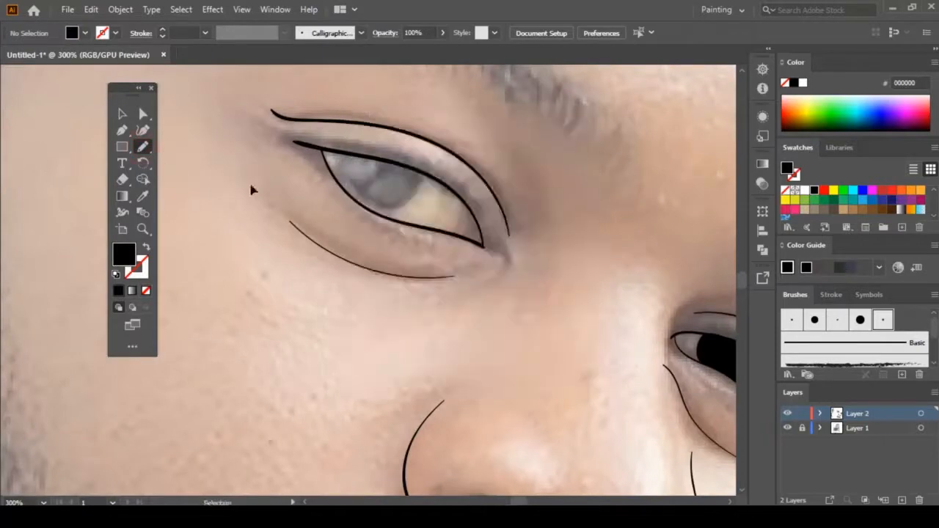
pyautogui.moveTo(343, 187); pyautogui.dragTo(418, 173)
# Draw jagged black eyelash shapes along the upper lids of the left and right eyes
pyautogui.hotkey('ctrl', '+')
pyautogui.hotkey('ctrl', '+')
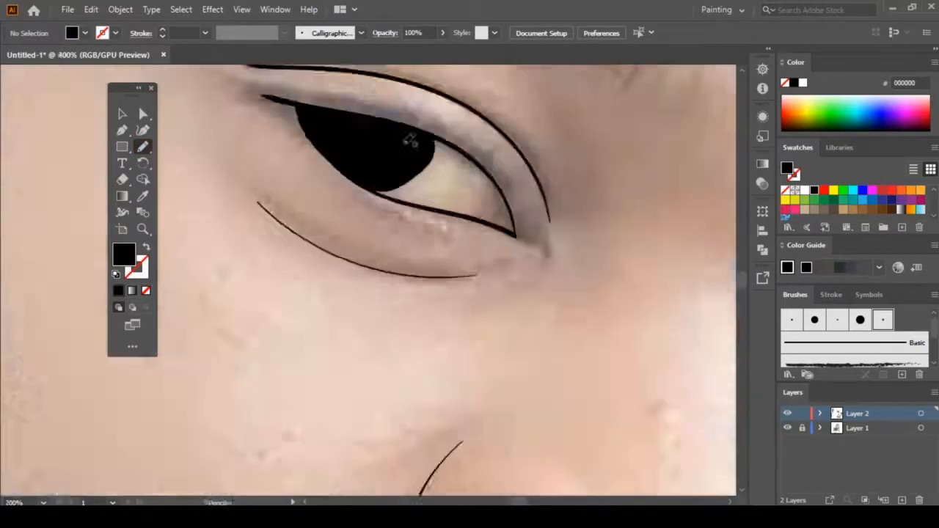
pyautogui.moveTo(405, 141); pyautogui.dragTo(413, 269)
pyautogui.moveTo(420, 182); pyautogui.dragTo(438, 187)
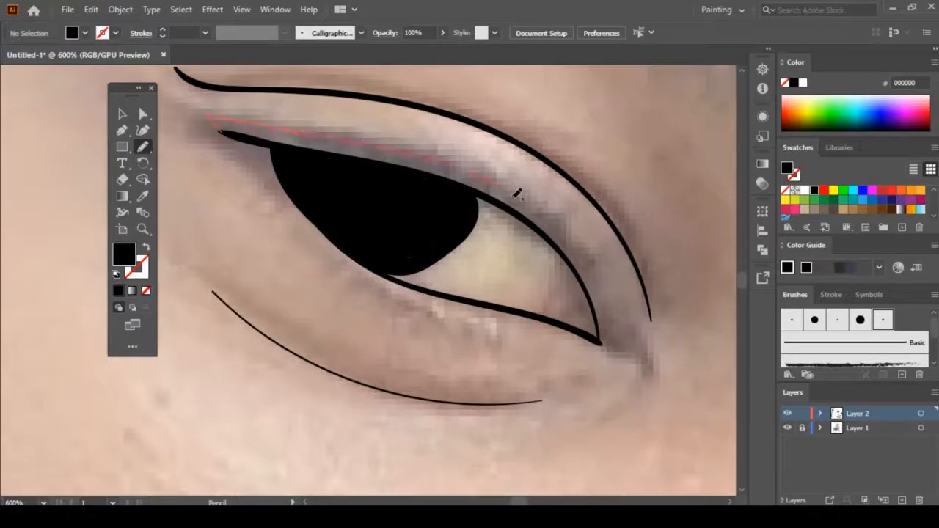
pyautogui.moveTo(598, 296)
pyautogui.mouseDown()
pyautogui.moveTo(571, 264)
pyautogui.moveTo(502, 206)
pyautogui.moveTo(335, 155)
pyautogui.moveTo(220, 126)
pyautogui.mouseUp()
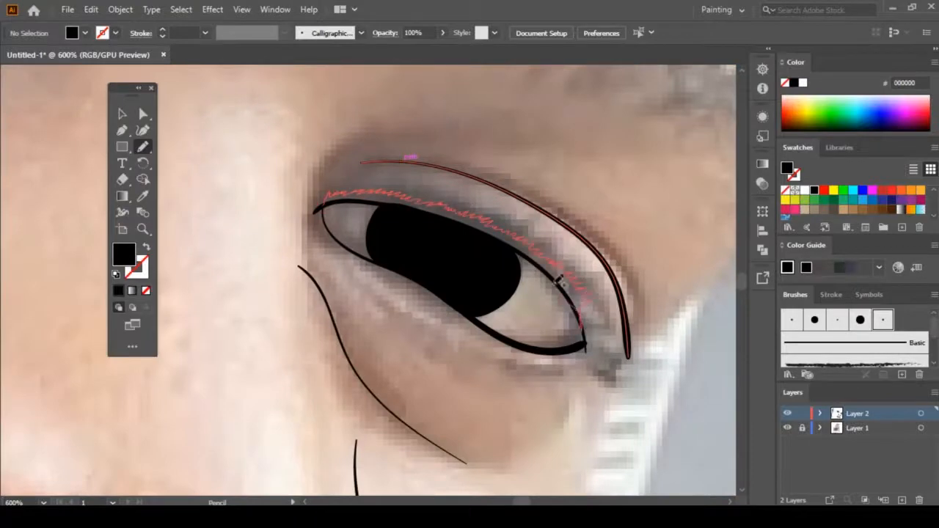
pyautogui.moveTo(559, 281)
pyautogui.mouseDown()
pyautogui.moveTo(382, 205)
pyautogui.moveTo(323, 202)
pyautogui.mouseUp()
pyautogui.hotkey('ctrl', '1')
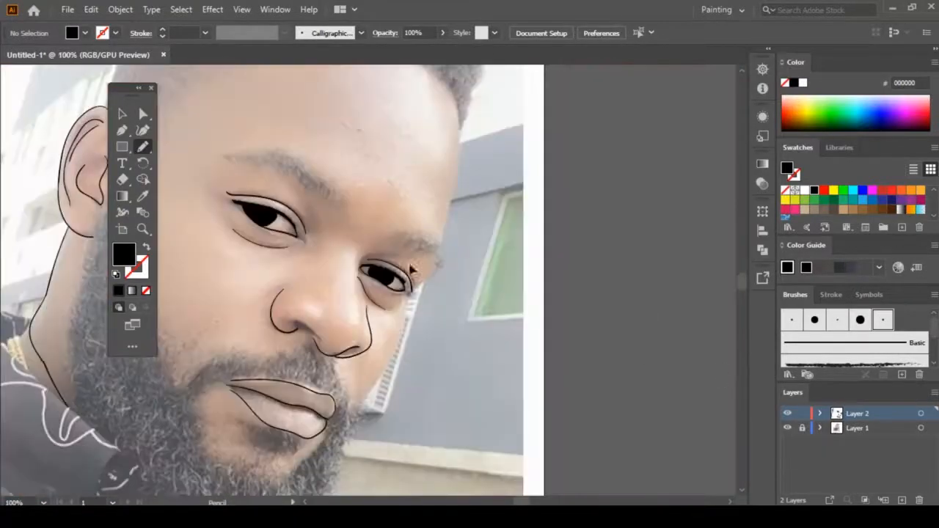
# Draw solid black shapes for both nostrils, following the dark openings under the nose
pyautogui.hotkey('ctrl', '+')
pyautogui.hotkey('ctrl', '+')
pyautogui.hotkey('ctrl', '+')
pyautogui.hotkey('ctrl', '+')
pyautogui.moveTo(197, 333); pyautogui.dragTo(570, 192)
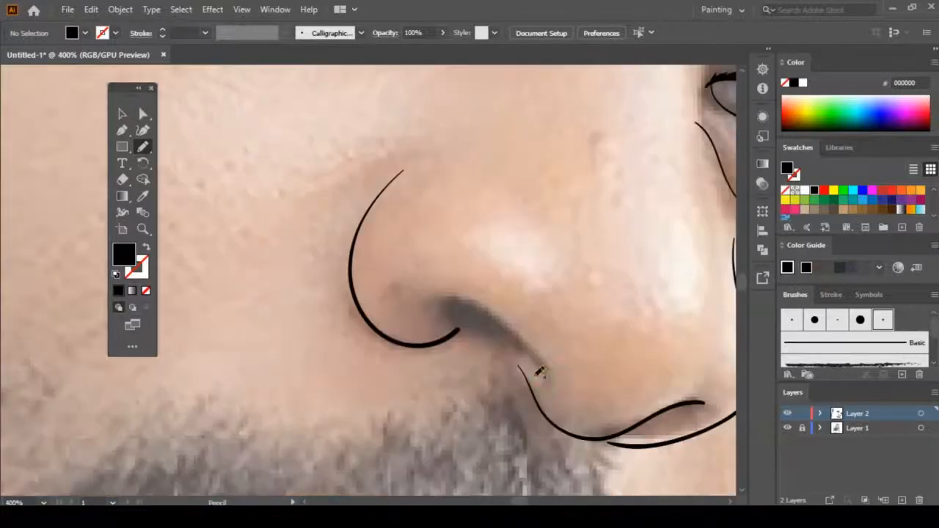
pyautogui.moveTo(505, 350); pyautogui.dragTo(503, 351)
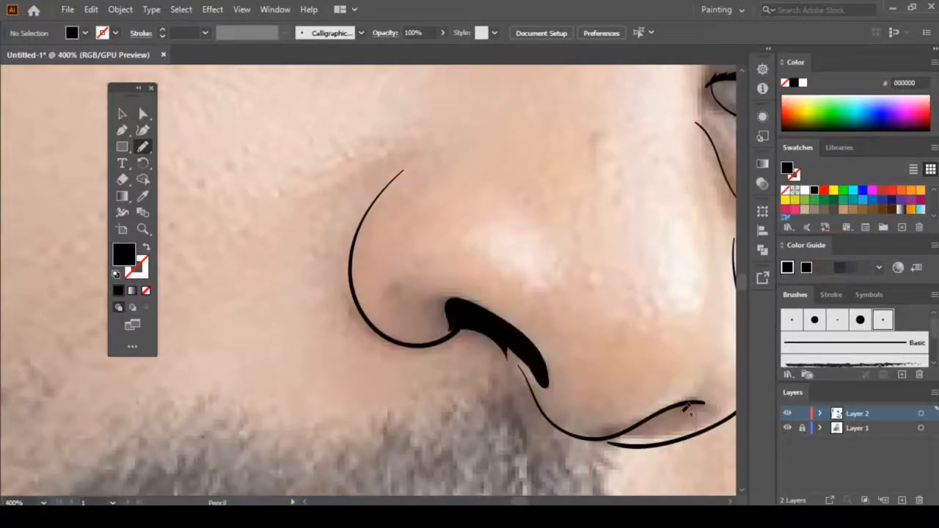
pyautogui.moveTo(703, 403); pyautogui.dragTo(660, 415)
# Check the drawing of the eyes and nose with the photo layer hidden, and show the layer again
pyautogui.hotkey('ctrl', '-')
pyautogui.hotkey('ctrl', '-')
pyautogui.hotkey('ctrl', '-')
pyautogui.hotkey('ctrl', '-')
pyautogui.click(787, 428)
pyautogui.click(787, 428)
# Draw a jagged hair-like outline around the left eyebrow using a 0.25 pt black stroke and no fill
pyautogui.hotkey('ctrl', '+')
pyautogui.hotkey('ctrl', '+')
pyautogui.hotkey('ctrl', '+')
pyautogui.moveTo(465, 88)
pyautogui.mouseDown()
pyautogui.moveTo(488, 237)
pyautogui.moveTo(502, 473)
pyautogui.mouseUp()
pyautogui.hotkey('shift', 'x')
pyautogui.moveTo(253, 189); pyautogui.dragTo(383, 170)
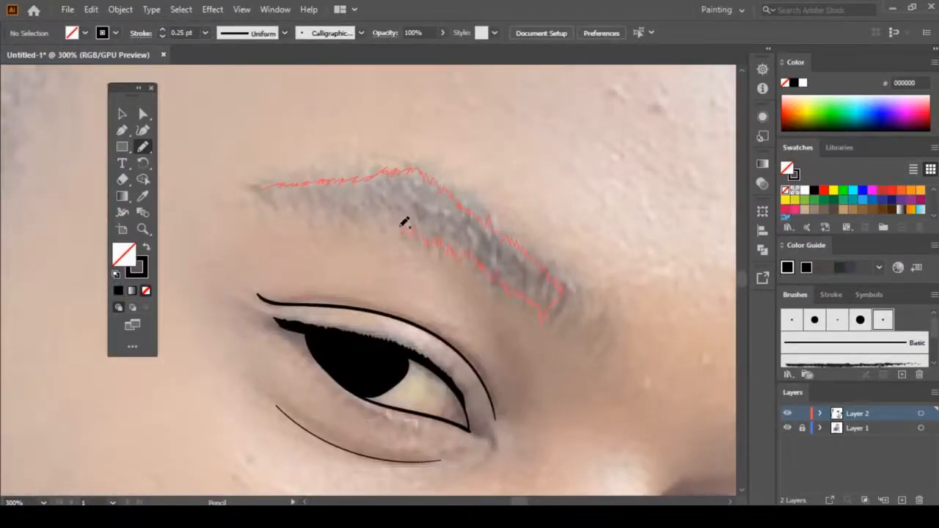
pyautogui.moveTo(302, 182); pyautogui.dragTo(179, 217)
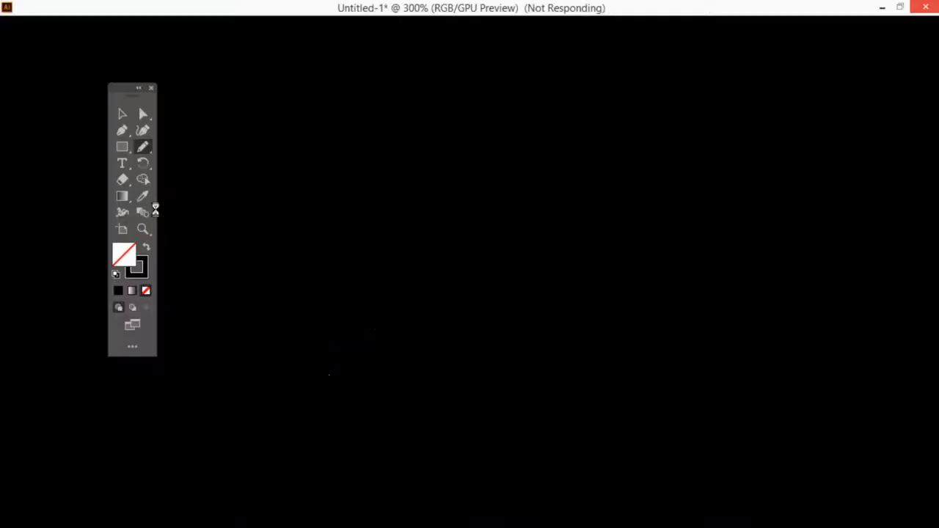
pyautogui.hotkey('ctrl', 'z')
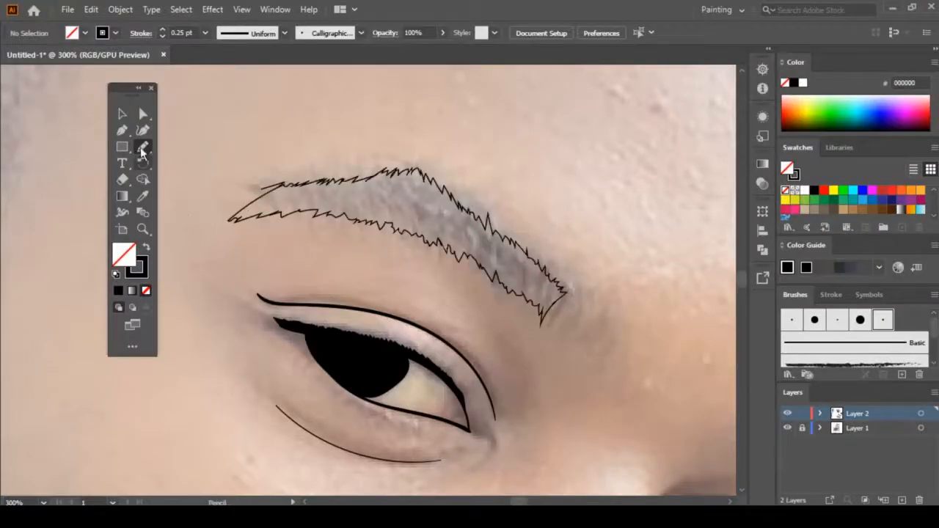
# Fill the outlined left eyebrow with solid black and remove its stroke
pyautogui.click(123, 114)
pyautogui.click(230, 219)
pyautogui.click(118, 290)
pyautogui.click(138, 274)
pyautogui.click(146, 291)
pyautogui.click(627, 384)
pyautogui.hotkey('ctrl', '-')
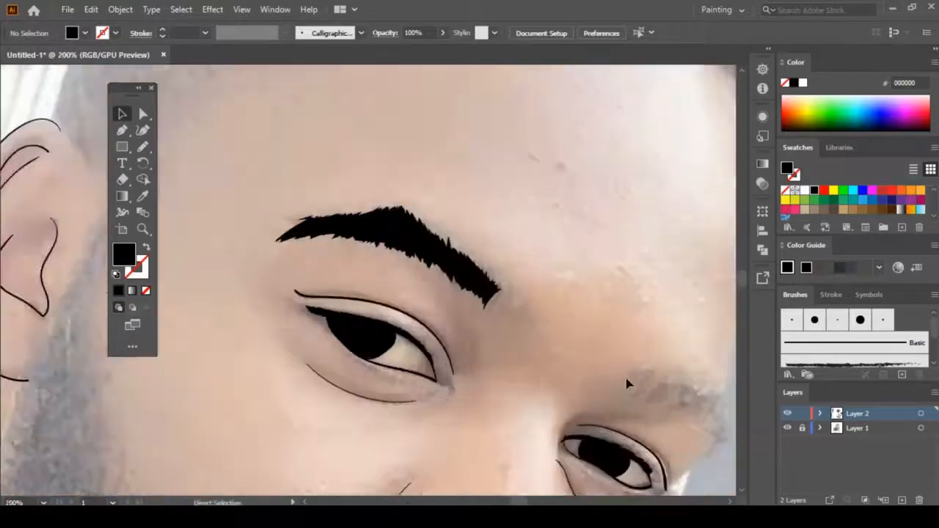
# Draw the right eyebrow as a jagged solid black Pencil shape without a stroke, following the brow in the photo
pyautogui.hotkey('ctrl', '+')
pyautogui.moveTo(627, 383); pyautogui.dragTo(270, 129)
pyautogui.click(145, 146)
pyautogui.moveTo(416, 156); pyautogui.dragTo(438, 155)
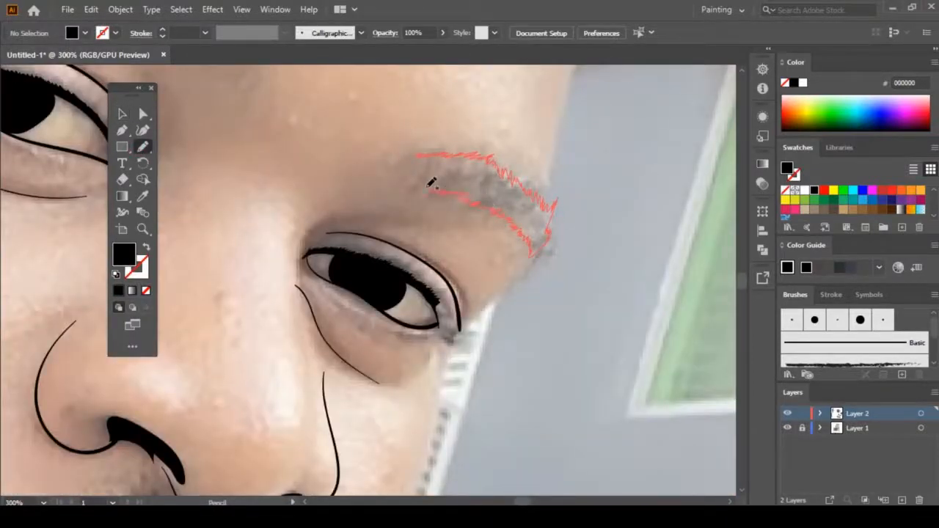
pyautogui.click(147, 246)
# Check the whole drawing with both eyebrows by hiding the photo layer and showing it again
pyautogui.hotkey('ctrl', '-')
pyautogui.hotkey('ctrl', '-')
pyautogui.hotkey('ctrl', '-')
pyautogui.hotkey('ctrl', '-')
pyautogui.hotkey('ctrl', '-')
pyautogui.click(787, 428)
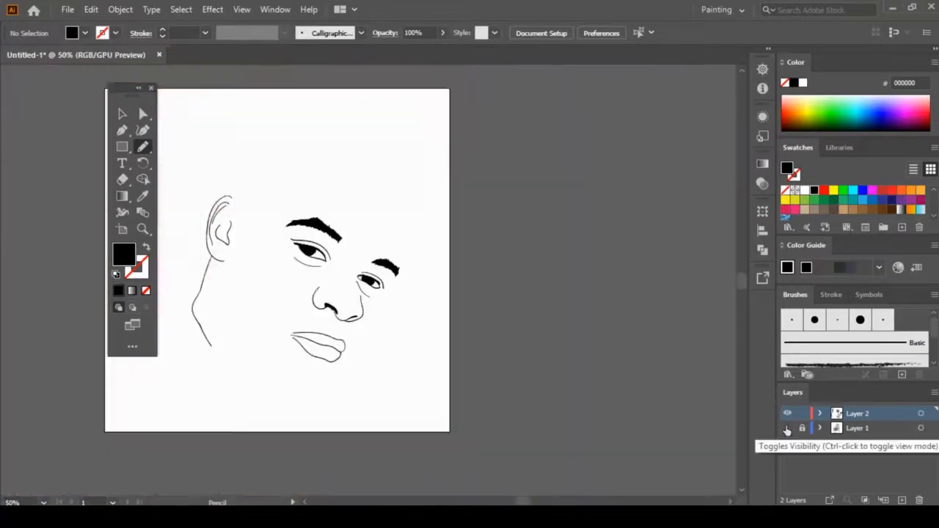
pyautogui.click(787, 427)
# Paint fine hair strokes along the upper and lower edges of the left eyebrow using the Paintbrush at 1 pt
pyautogui.hotkey('ctrl', '+')
pyautogui.hotkey('ctrl', '+')
pyautogui.hotkey('ctrl', '+')
pyautogui.click(143, 148)
pyautogui.click(212, 147)
pyautogui.moveTo(323, 191); pyautogui.dragTo(520, 339)
pyautogui.click(205, 33)
pyautogui.click(220, 94)
pyautogui.moveTo(372, 250); pyautogui.dragTo(399, 242)
pyautogui.hotkey('ctrl', '+')
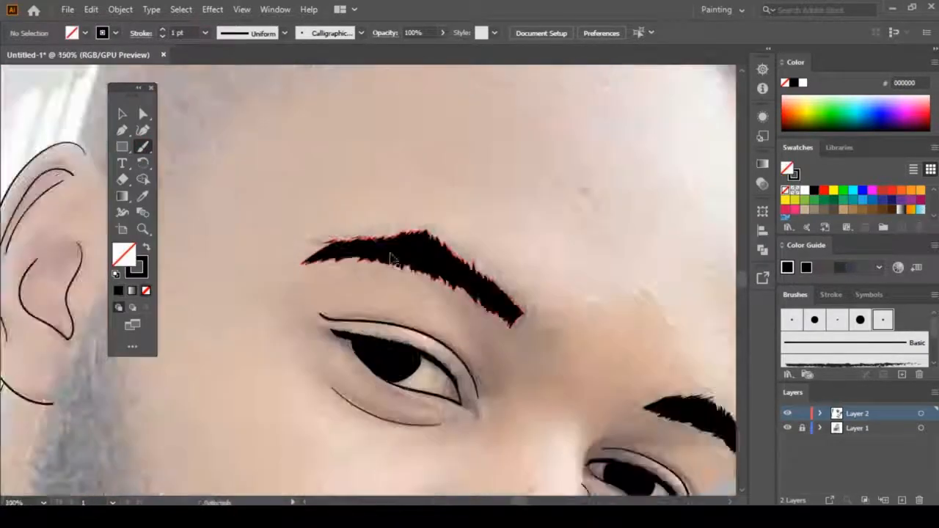
pyautogui.hotkey('ctrl', '+')
pyautogui.moveTo(369, 214); pyautogui.dragTo(445, 204)
pyautogui.moveTo(446, 205); pyautogui.dragTo(599, 329)
pyautogui.moveTo(279, 255)
pyautogui.mouseDown()
pyautogui.moveTo(389, 246)
pyautogui.moveTo(478, 272)
pyautogui.moveTo(591, 339)
pyautogui.mouseUp()
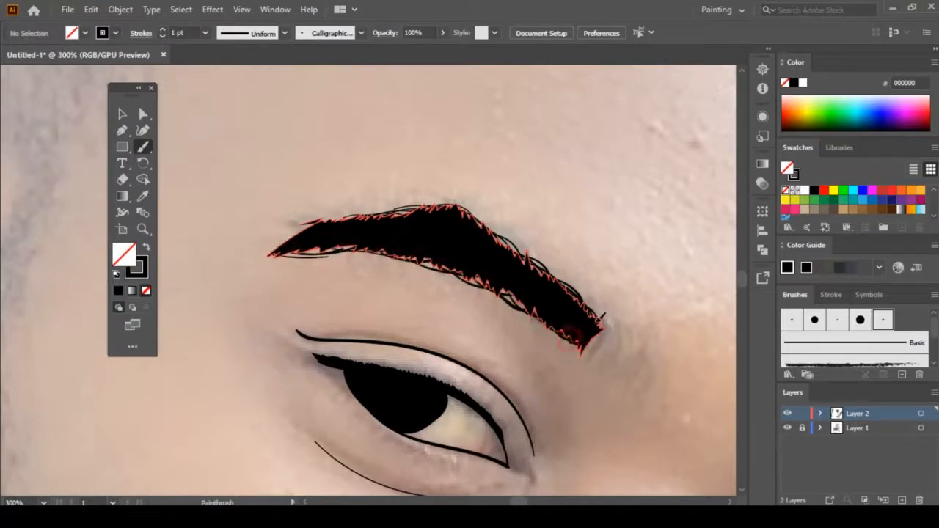
# Reduce the brush stroke to 0.25 pt and add thinner hairs along the left eyebrow's outer end and upper edge
pyautogui.click(205, 33)
pyautogui.click(225, 93)
pyautogui.click(205, 33)
pyautogui.click(220, 50)
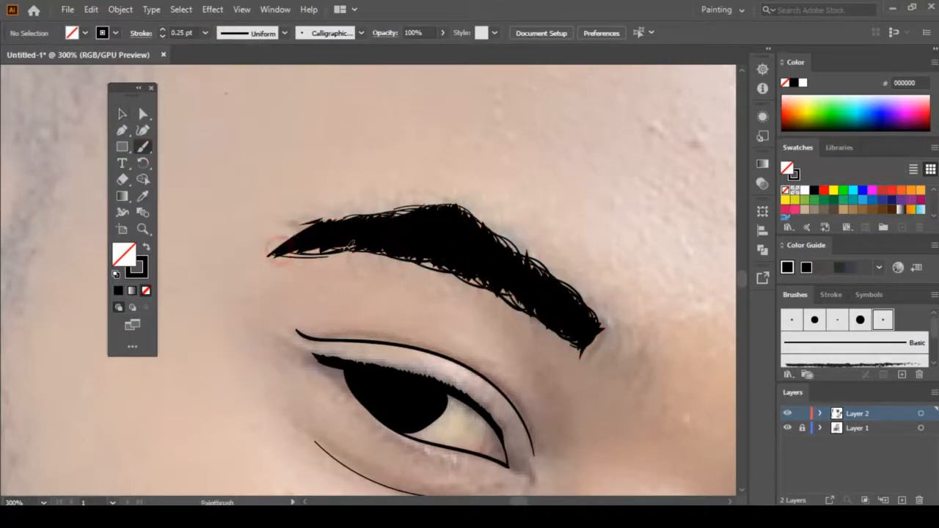
pyautogui.moveTo(274, 255); pyautogui.dragTo(307, 224)
pyautogui.moveTo(308, 222); pyautogui.dragTo(413, 206)
pyautogui.moveTo(373, 212); pyautogui.dragTo(438, 205)
# Paint 0.25 pt hair strokes along the lower and upper edges of the right eyebrow
pyautogui.moveTo(490, 231)
pyautogui.mouseDown()
pyautogui.moveTo(580, 312)
pyautogui.moveTo(318, 181)
pyautogui.mouseUp()
pyautogui.hotkey('ctrl', '-')
pyautogui.hotkey('ctrl', '-')
pyautogui.hotkey('ctrl', '+')
pyautogui.moveTo(426, 280)
pyautogui.mouseDown()
pyautogui.moveTo(473, 273)
pyautogui.moveTo(495, 289)
pyautogui.moveTo(424, 282)
pyautogui.moveTo(449, 298)
pyautogui.mouseUp()
pyautogui.moveTo(444, 296); pyautogui.dragTo(490, 316)
pyautogui.moveTo(426, 279); pyautogui.dragTo(467, 269)
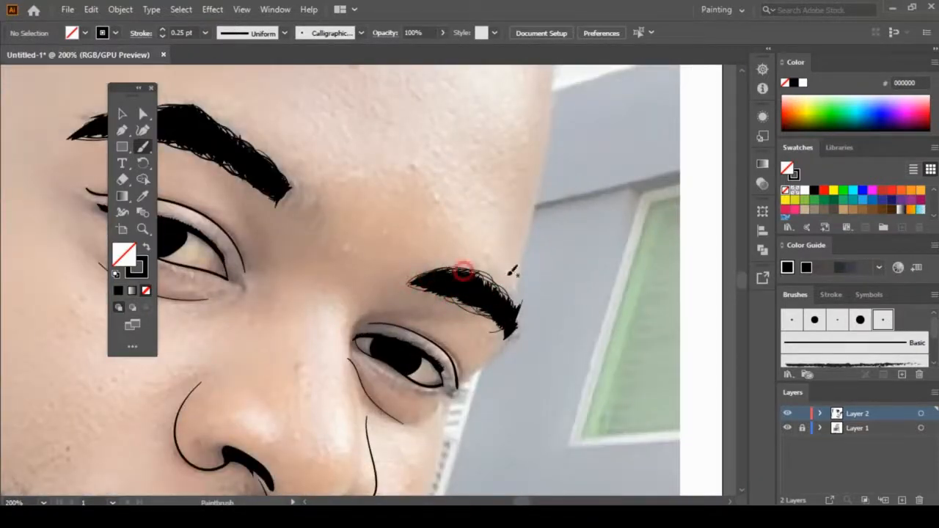
pyautogui.hotkey('ctrl', '-')
pyautogui.hotkey('ctrl', '-')
pyautogui.hotkey('ctrl', '-')
pyautogui.hotkey('ctrl', '-')
# Draw the right half of the hair as a black Pencil shape without a stroke, from the forehead hairline around to the crown
pyautogui.hotkey('ctrl', '+')
pyautogui.hotkey('ctrl', '+')
pyautogui.hotkey('ctrl', '+')
pyautogui.moveTo(356, 145); pyautogui.dragTo(378, 469)
pyautogui.moveTo(143, 147); pyautogui.dragTo(198, 166)
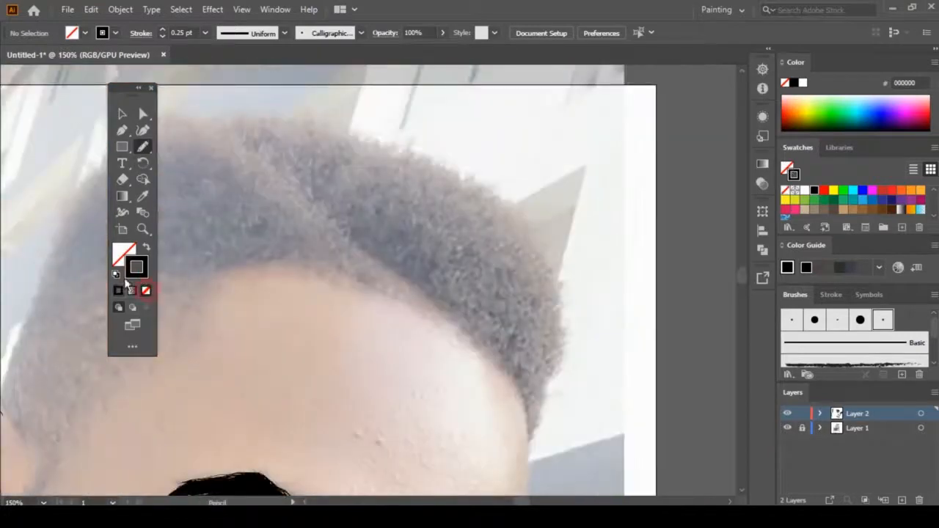
pyautogui.click(146, 247)
pyautogui.moveTo(317, 290); pyautogui.dragTo(315, 292)
pyautogui.hotkey('ctrl', 'z')
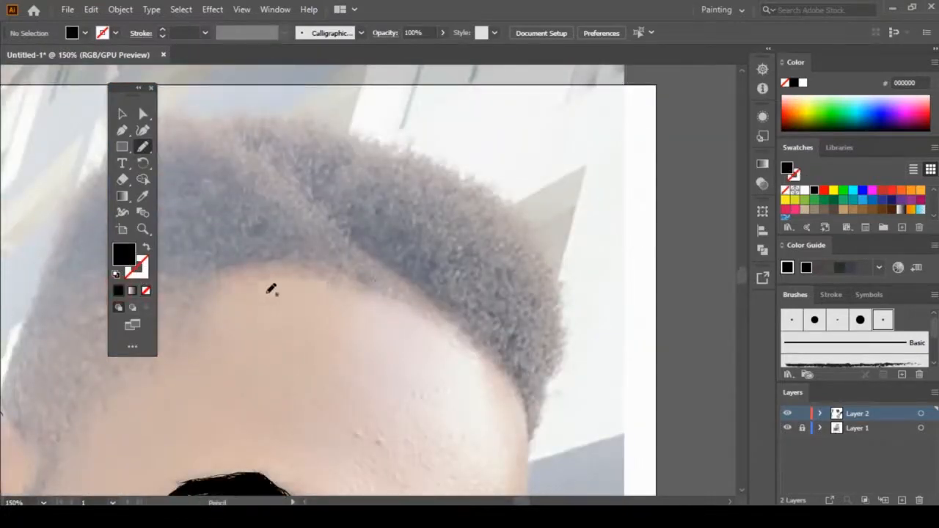
pyautogui.moveTo(233, 277); pyautogui.dragTo(275, 277)
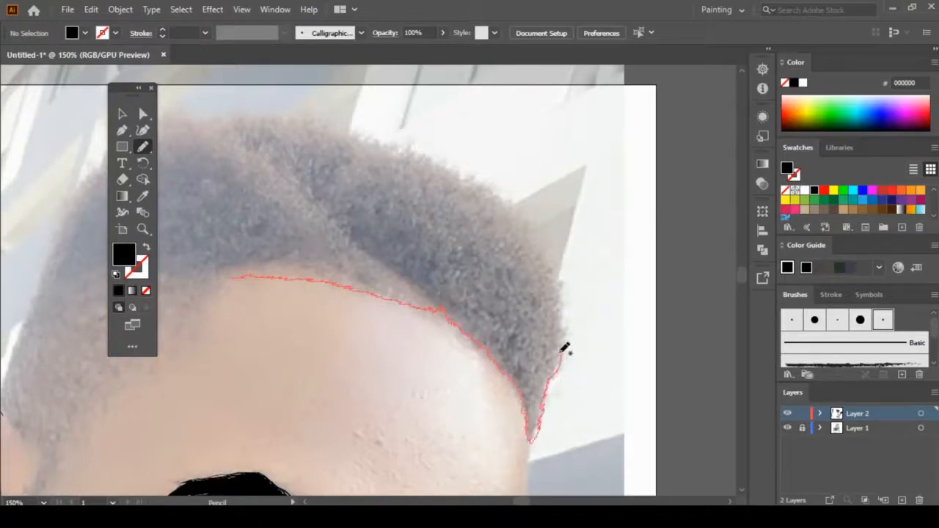
pyautogui.moveTo(556, 259); pyautogui.dragTo(523, 211)
pyautogui.moveTo(465, 178); pyautogui.dragTo(404, 146)
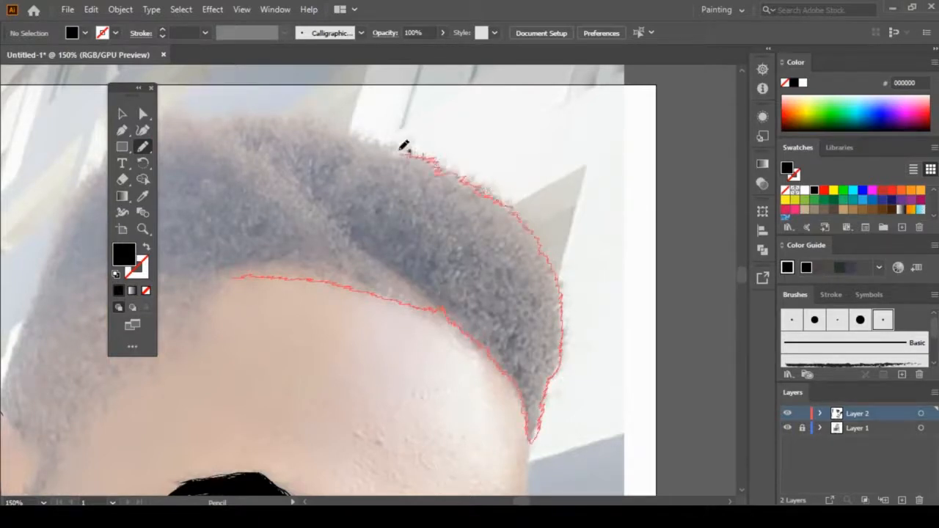
pyautogui.moveTo(328, 124); pyautogui.dragTo(225, 115)
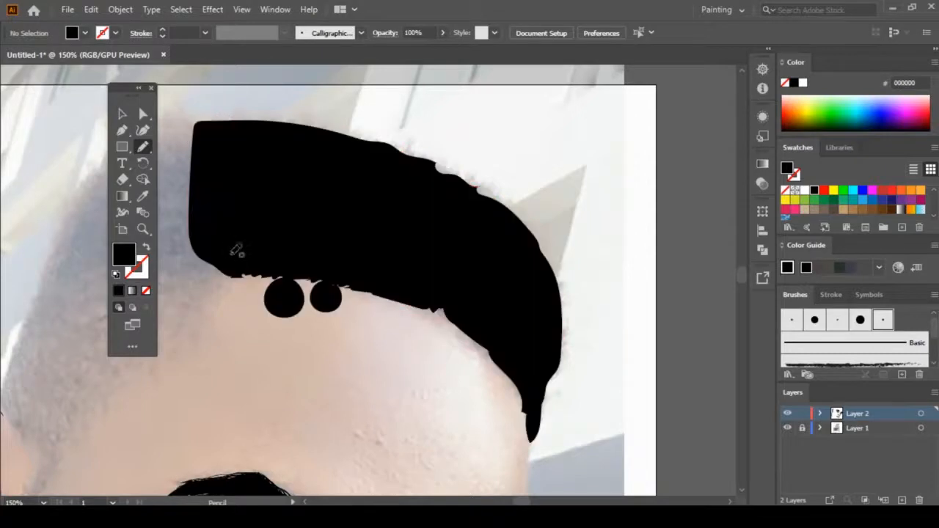
# Erase the two stray black blobs below the forehead hairline
pyautogui.click(123, 180)
pyautogui.moveTo(272, 310)
pyautogui.mouseDown()
pyautogui.moveTo(272, 295)
pyautogui.moveTo(332, 292)
pyautogui.mouseUp()
pyautogui.moveTo(326, 291)
pyautogui.mouseDown()
pyautogui.moveTo(338, 301)
pyautogui.moveTo(327, 305)
pyautogui.mouseUp()
# Extend the black hair with jagged Pencil shapes over the left side of the crown and along the left hairline
pyautogui.click(143, 147)
pyautogui.press('space')
pyautogui.moveTo(215, 189); pyautogui.dragTo(470, 198)
pyautogui.moveTo(446, 131)
pyautogui.mouseDown()
pyautogui.moveTo(377, 152)
pyautogui.moveTo(447, 245)
pyautogui.mouseUp()
pyautogui.moveTo(481, 285)
pyautogui.mouseDown()
pyautogui.moveTo(389, 308)
pyautogui.moveTo(443, 250)
pyautogui.mouseUp()
pyautogui.moveTo(442, 318)
pyautogui.mouseDown()
pyautogui.moveTo(395, 381)
pyautogui.moveTo(430, 302)
pyautogui.moveTo(439, 314)
pyautogui.mouseUp()
# Continue the black hair shape down the left temple to the sideburn beside the top of the ear
pyautogui.press('space')
pyautogui.moveTo(354, 189); pyautogui.dragTo(491, 87)
pyautogui.moveTo(423, 208)
pyautogui.mouseDown()
pyautogui.moveTo(467, 241)
pyautogui.moveTo(484, 81)
pyautogui.mouseUp()
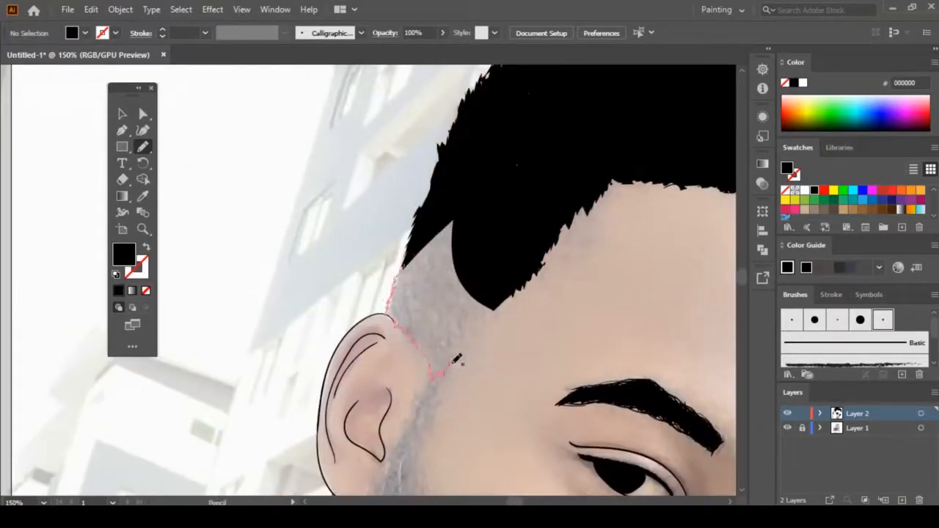
pyautogui.moveTo(453, 363)
pyautogui.mouseDown()
pyautogui.moveTo(505, 179)
pyautogui.moveTo(407, 256)
pyautogui.mouseUp()
# Add jagged black hair tips along the forehead hairline and the upper outer edge of the hair
pyautogui.press('space')
pyautogui.moveTo(687, 153)
pyautogui.mouseDown()
pyautogui.moveTo(457, 206)
pyautogui.moveTo(295, 112)
pyautogui.mouseUp()
pyautogui.moveTo(469, 209)
pyautogui.mouseDown()
pyautogui.moveTo(509, 239)
pyautogui.moveTo(500, 235)
pyautogui.mouseUp()
pyautogui.moveTo(455, 192)
pyautogui.mouseDown()
pyautogui.moveTo(474, 211)
pyautogui.moveTo(456, 192)
pyautogui.mouseUp()
pyautogui.moveTo(355, 156); pyautogui.dragTo(367, 157)
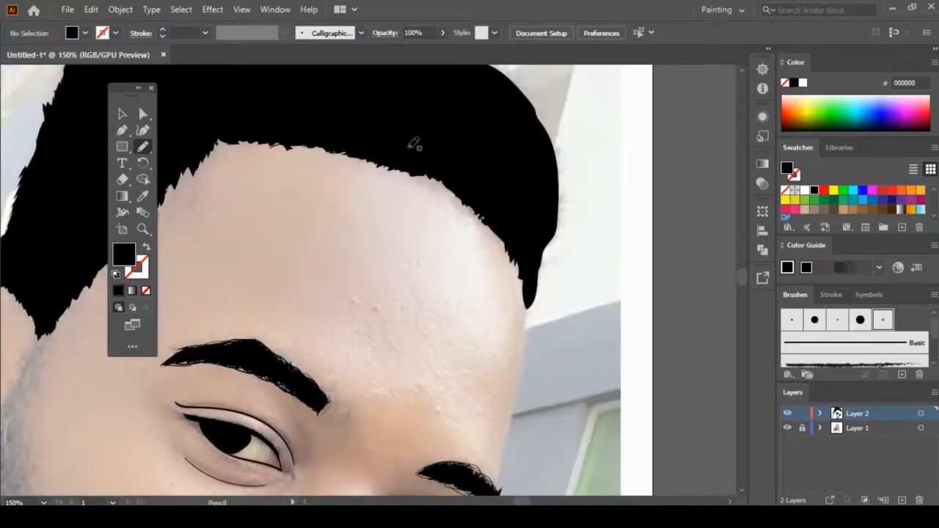
pyautogui.hotkey('ctrl', '-')
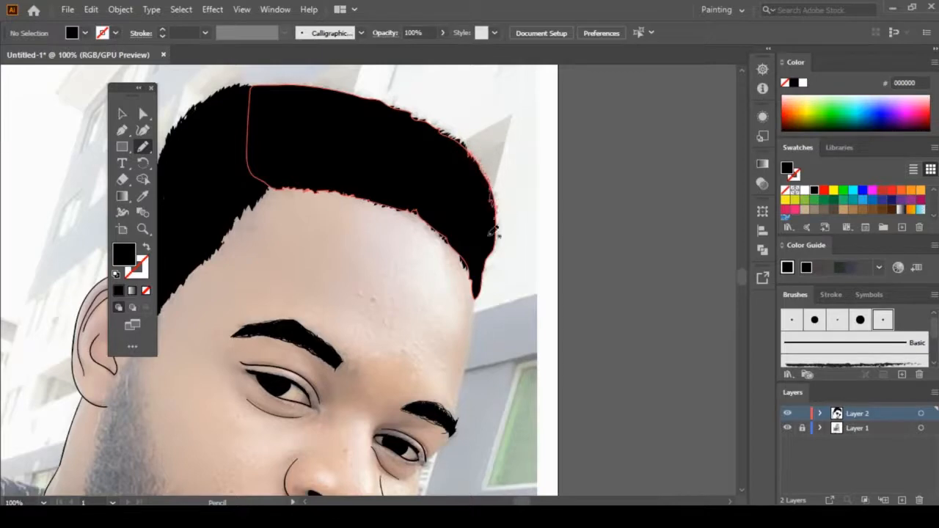
pyautogui.hotkey('ctrl', 'shift', 'a')
pyautogui.press('v')
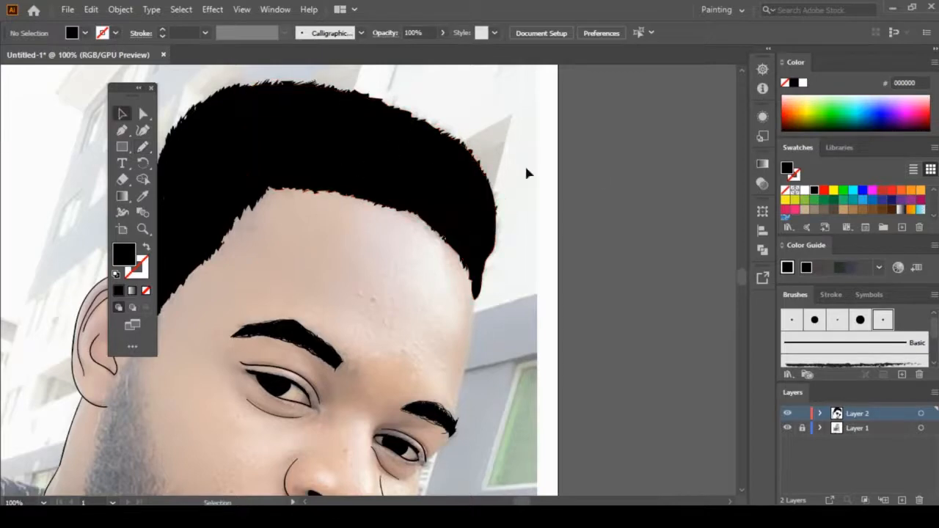
# Draw the left sideburn and cheek beard as jagged solid black Pencil shapes from beside the ear down to the jaw
pyautogui.press('n')
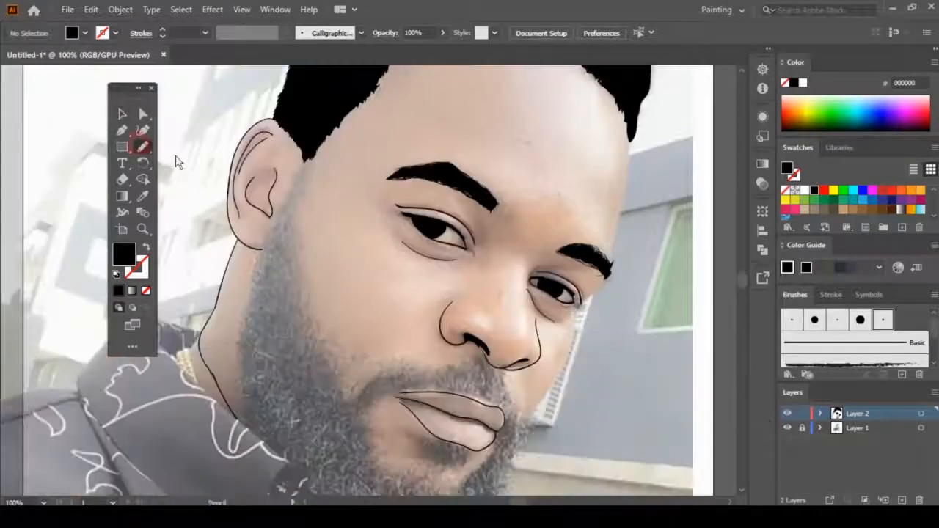
pyautogui.moveTo(314, 311); pyautogui.dragTo(280, 251)
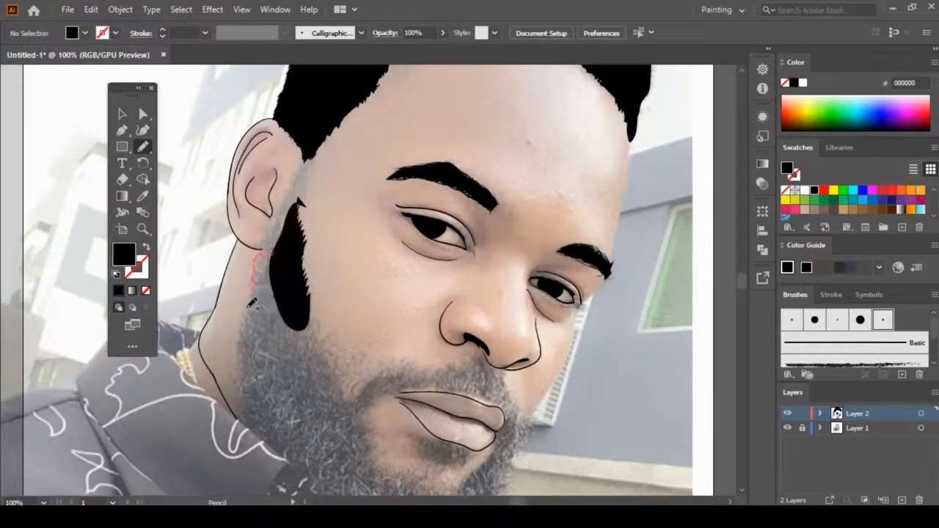
pyautogui.moveTo(250, 304); pyautogui.dragTo(249, 347)
pyautogui.moveTo(252, 406); pyautogui.dragTo(314, 317)
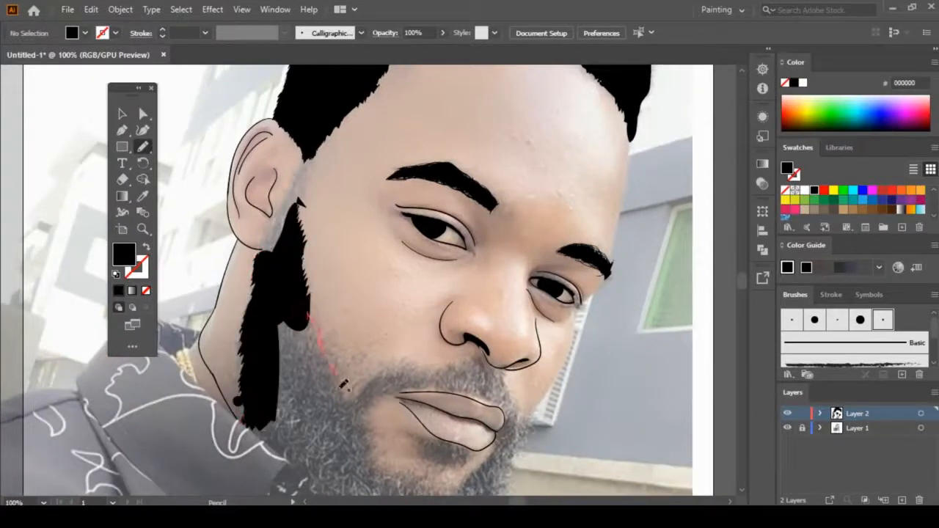
pyautogui.moveTo(345, 386)
pyautogui.mouseDown()
pyautogui.moveTo(260, 326)
pyautogui.moveTo(310, 314)
pyautogui.moveTo(286, 99)
pyautogui.mouseUp()
# Draw the left part of the moustache and continue the black beard below the mouth and along the lower left jaw
pyautogui.moveTo(332, 179); pyautogui.dragTo(371, 149)
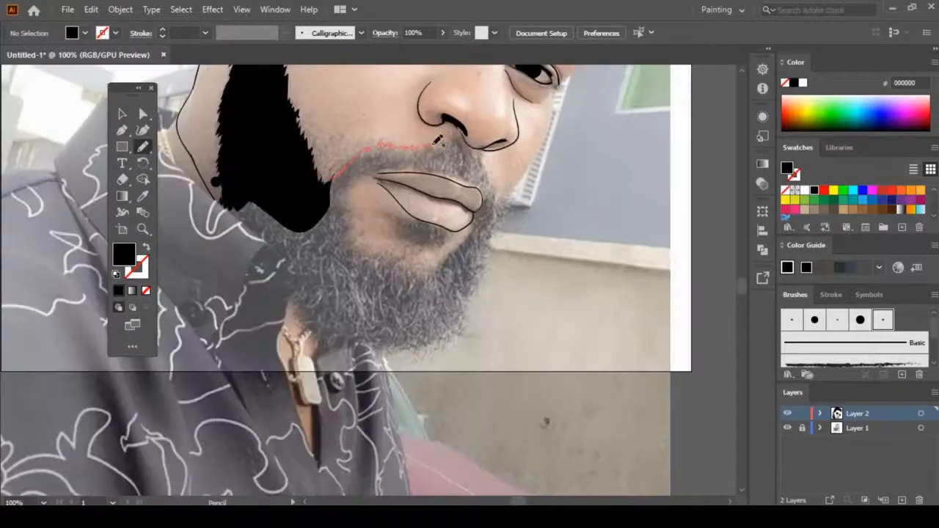
pyautogui.moveTo(315, 187); pyautogui.dragTo(349, 198)
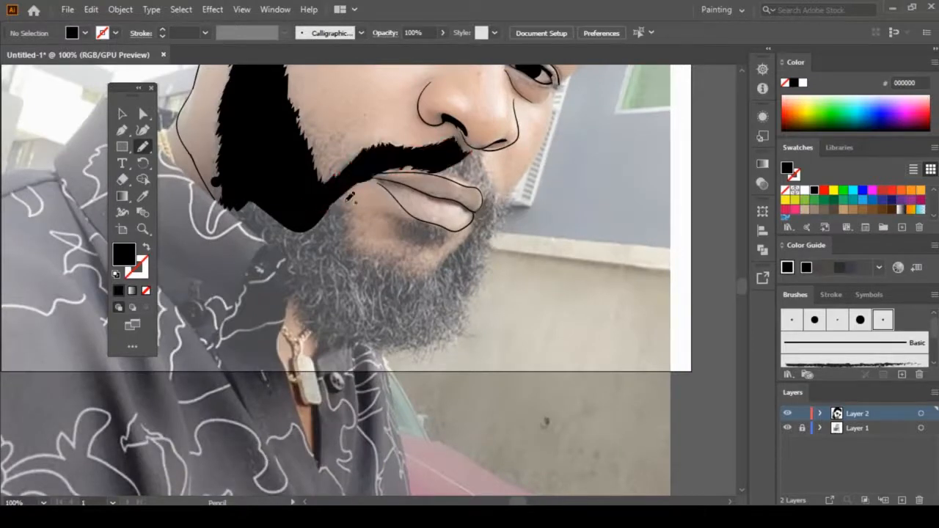
pyautogui.moveTo(414, 250); pyautogui.dragTo(238, 206)
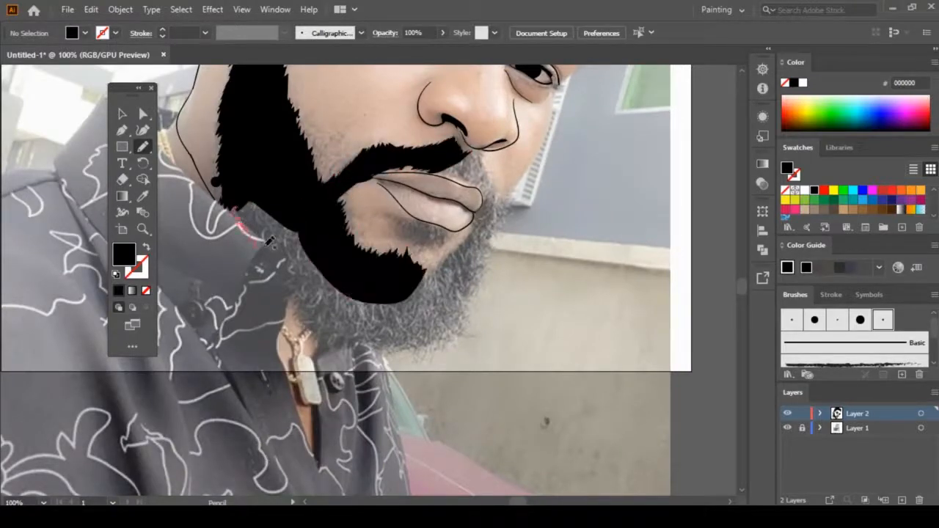
pyautogui.moveTo(313, 320); pyautogui.dragTo(234, 208)
pyautogui.moveTo(330, 333)
pyautogui.mouseDown()
pyautogui.moveTo(359, 347)
pyautogui.moveTo(336, 302)
pyautogui.mouseUp()
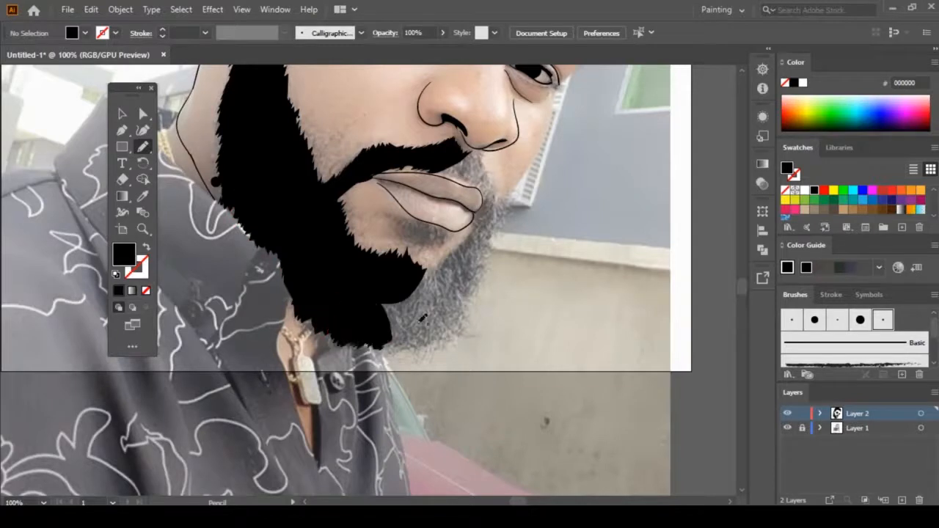
# Complete the black beard over the chin and up the right jaw, and add the right side of the moustache
pyautogui.moveTo(464, 280); pyautogui.dragTo(387, 334)
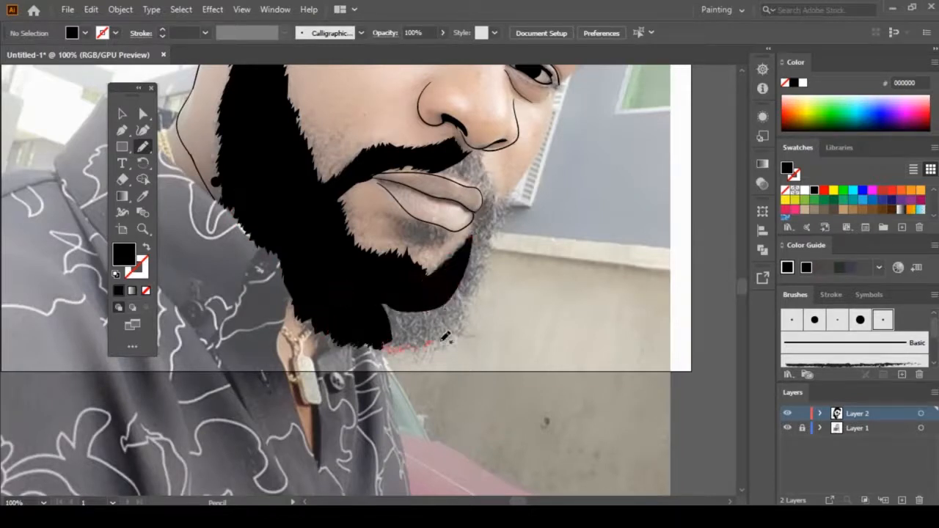
pyautogui.moveTo(428, 283); pyautogui.dragTo(424, 278)
pyautogui.moveTo(463, 260); pyautogui.dragTo(477, 227)
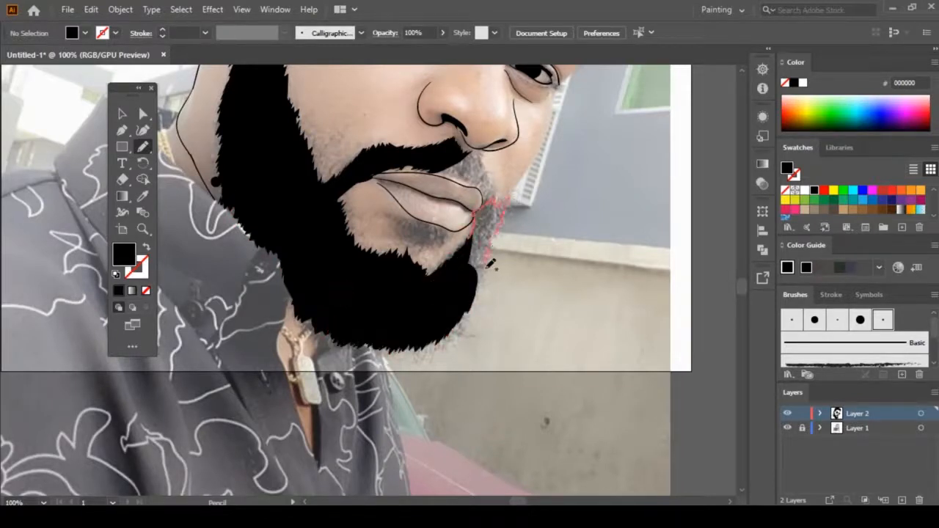
pyautogui.moveTo(488, 266); pyautogui.dragTo(478, 278)
pyautogui.moveTo(465, 156); pyautogui.dragTo(431, 193)
# Review the hair and beard shapes by hiding the photo layer and showing it again
pyautogui.hotkey('ctrl', '-')
pyautogui.hotkey('ctrl', '-')
pyautogui.hotkey('ctrl', '-')
pyautogui.click(788, 428)
pyautogui.click(788, 429)
# Draw a jagged black hair patch under the lower lip and a solid black shape along the line between the lips
pyautogui.hotkey('ctrl', '=')
pyautogui.hotkey('ctrl', '=')
pyautogui.hotkey('ctrl', '=')
pyautogui.hotkey('ctrl', '=')
pyautogui.hotkey('ctrl', '=')
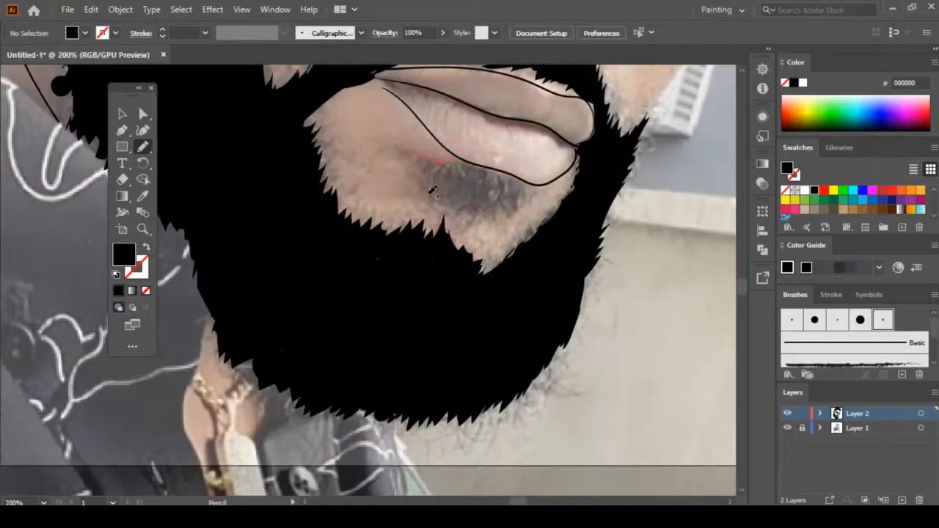
pyautogui.moveTo(495, 163); pyautogui.dragTo(449, 156)
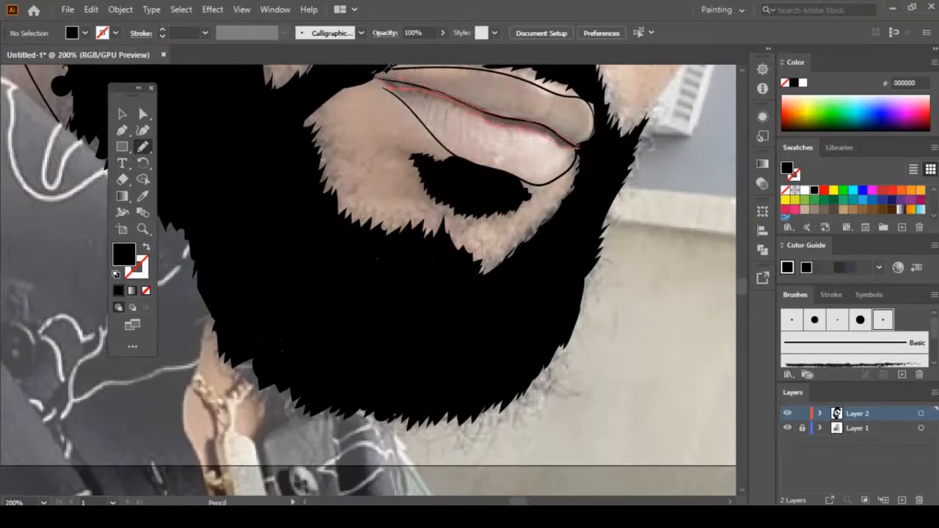
pyautogui.moveTo(384, 74); pyautogui.dragTo(378, 77)
# Inspect the lip details and the overall portrait with the photo layer hidden, and show the layer again
pyautogui.hotkey('ctrl', '=')
pyautogui.hotkey('ctrl', '=')
pyautogui.hotkey('ctrl', '=')
pyautogui.hotkey('ctrl', '-')
pyautogui.hotkey('ctrl', '-')
pyautogui.hotkey('ctrl', '-')
pyautogui.hotkey('ctrl', '-')
pyautogui.hotkey('ctrl', '-')
pyautogui.hotkey('ctrl', '-')
pyautogui.hotkey('ctrl', '-')
pyautogui.hotkey('ctrl', '-')
pyautogui.click(788, 428)
pyautogui.click(788, 428)
# Paint the right contour of the face from the hairline down to the beard with a 1 pt black brush stroke and no fill
pyautogui.moveTo(143, 146); pyautogui.dragTo(171, 164)
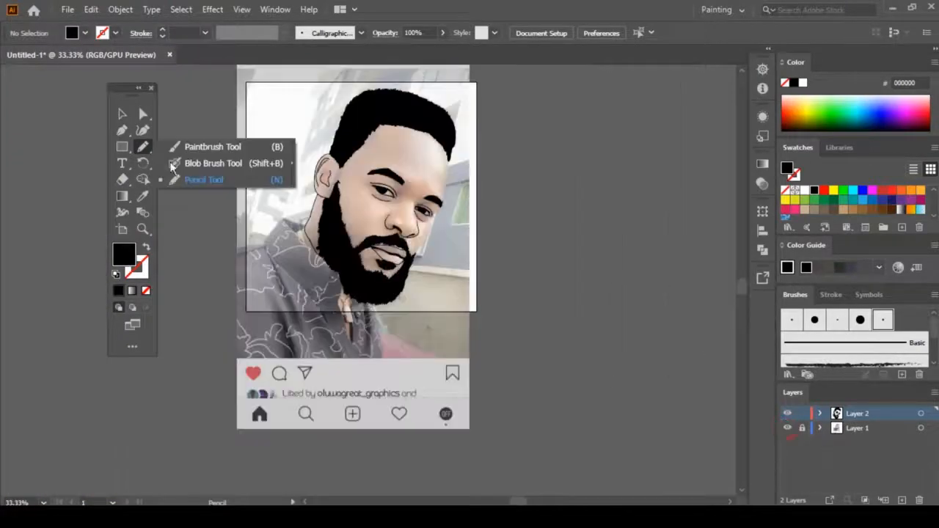
pyautogui.click(192, 148)
pyautogui.hotkey('ctrl', '=')
pyautogui.hotkey('ctrl', '=')
pyautogui.moveTo(454, 147); pyautogui.dragTo(348, 229)
pyautogui.hotkey('ctrl', '=')
pyautogui.hotkey('ctrl', '=')
pyautogui.moveTo(415, 132); pyautogui.dragTo(294, 301)
pyautogui.moveTo(365, 103); pyautogui.dragTo(345, 259)
pyautogui.hotkey('shift', 'x')
pyautogui.hotkey('ctrl', '-')
pyautogui.hotkey('ctrl', '-')
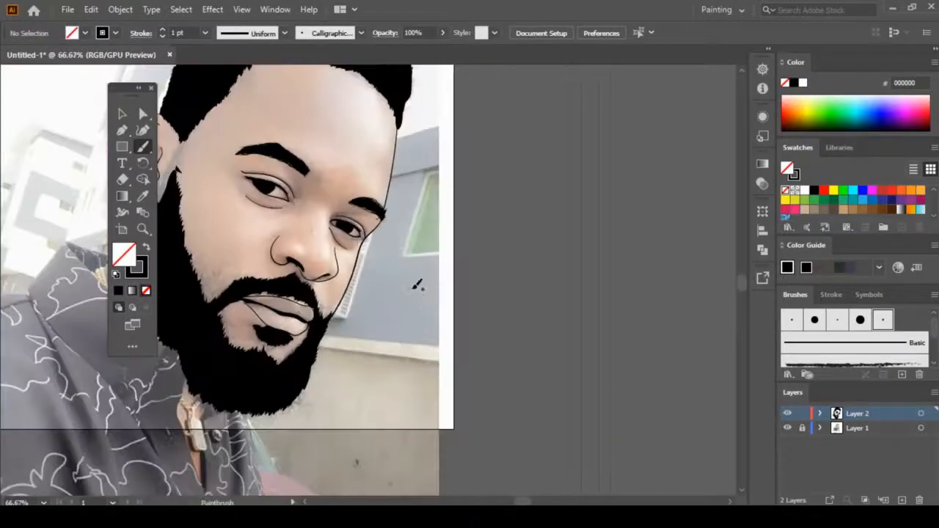
# Thicken the inner ear lines to a 2 pt stroke
pyautogui.moveTo(153, 172); pyautogui.dragTo(375, 286)
pyautogui.hotkey('ctrl', '=')
pyautogui.hotkey('ctrl', '=')
pyautogui.hotkey('ctrl', '=')
pyautogui.hotkey('ctrl', '=')
pyautogui.press('v')
pyautogui.moveTo(410, 72); pyautogui.dragTo(308, 242)
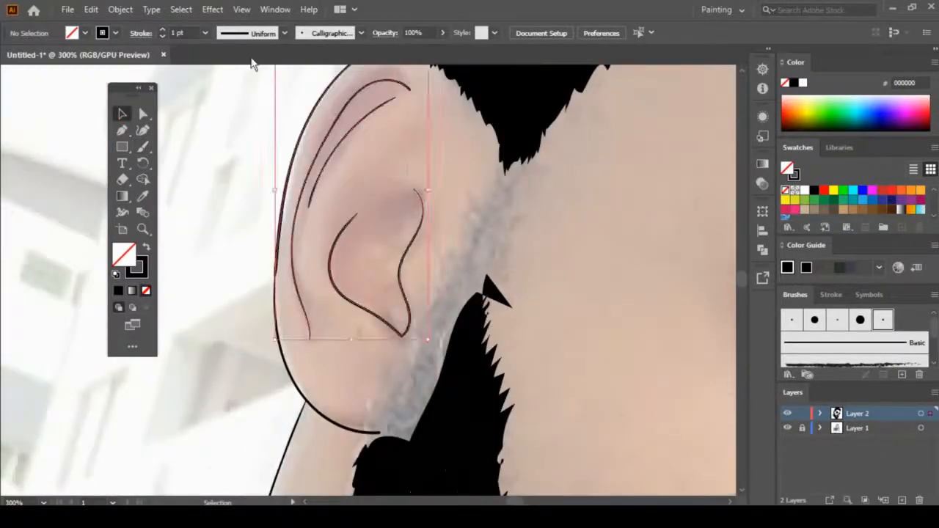
pyautogui.click(204, 33)
pyautogui.click(187, 57)
pyautogui.click(352, 124)
pyautogui.moveTo(433, 150); pyautogui.dragTo(300, 242)
pyautogui.click(205, 33)
pyautogui.click(222, 93)
pyautogui.click(205, 33)
pyautogui.click(215, 106)
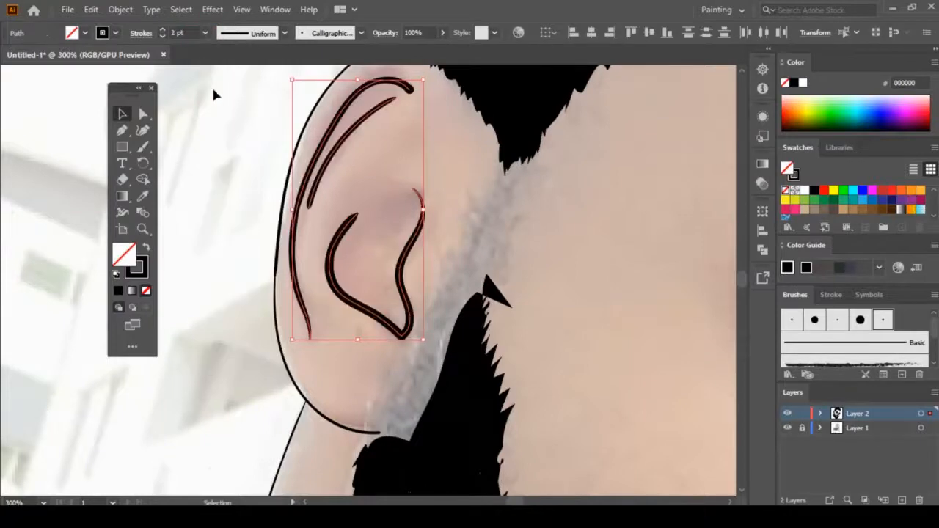
pyautogui.click(212, 88)
# Compare the complete line drawing with the photo by toggling the photo layer's visibility, leaving it shown
pyautogui.hotkey('ctrl', '=')
pyautogui.hotkey('ctrl', '=')
pyautogui.press('a')
pyautogui.hotkey('ctrl', '0')
pyautogui.click(789, 428)
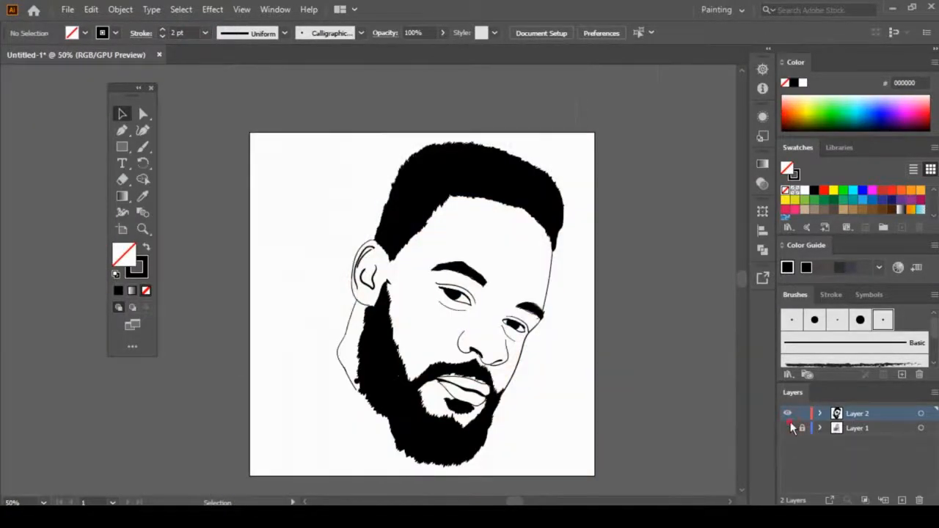
pyautogui.click(786, 429)
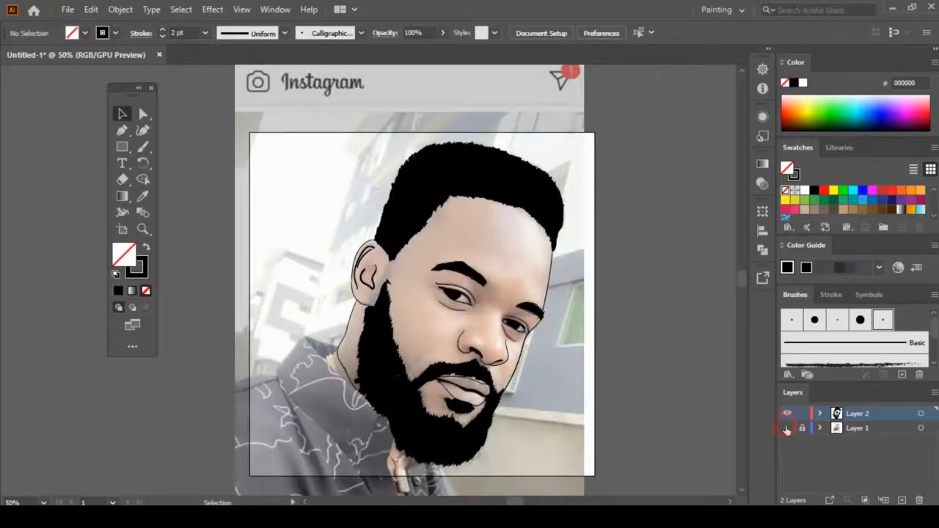
pyautogui.click(786, 429)
pyautogui.click(785, 430)
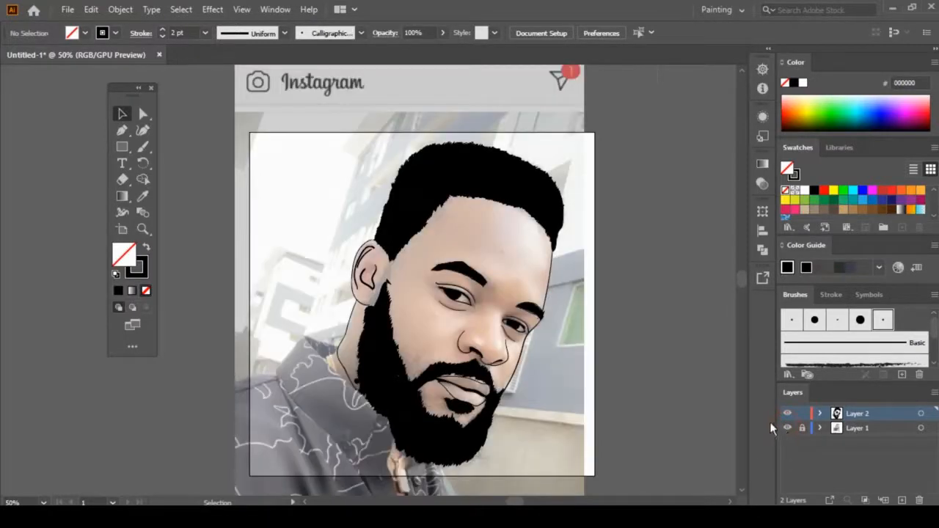
# Paint short 0.25 pt black hair strokes across the sideburn gap beside the ear, blending the hair into the beard
pyautogui.hotkey('ctrl', '+')
pyautogui.hotkey('ctrl', '+')
pyautogui.hotkey('ctrl', '+')
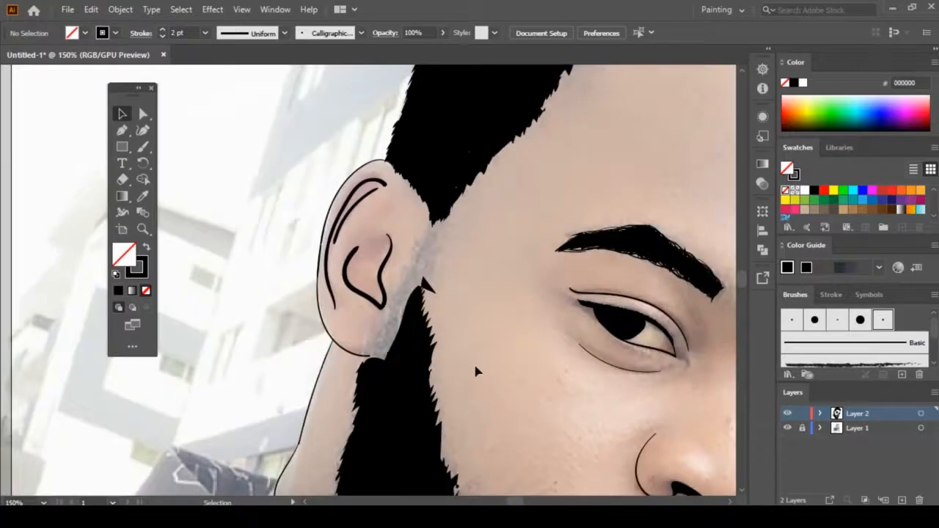
pyautogui.click(143, 147)
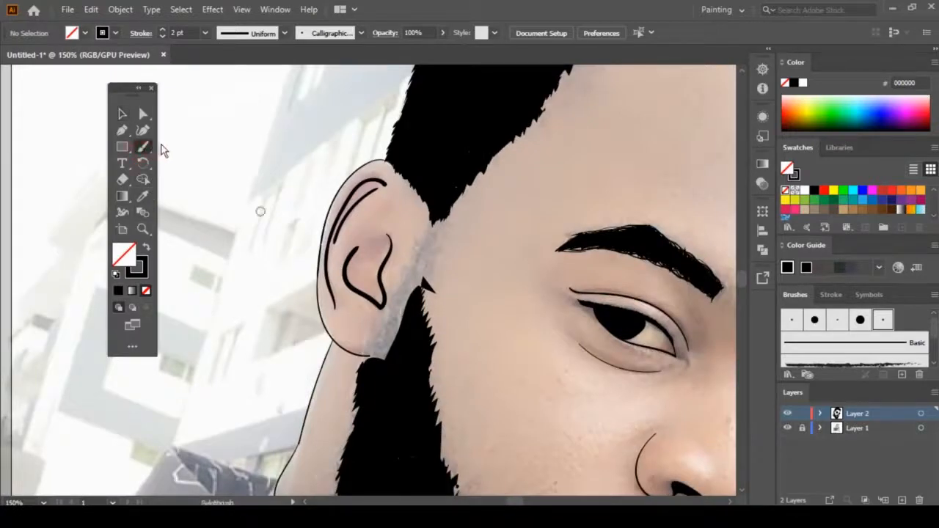
pyautogui.click(206, 33)
pyautogui.click(213, 47)
pyautogui.moveTo(427, 229)
pyautogui.mouseDown()
pyautogui.moveTo(438, 224)
pyautogui.moveTo(424, 239)
pyautogui.moveTo(435, 239)
pyautogui.moveTo(432, 258)
pyautogui.mouseUp()
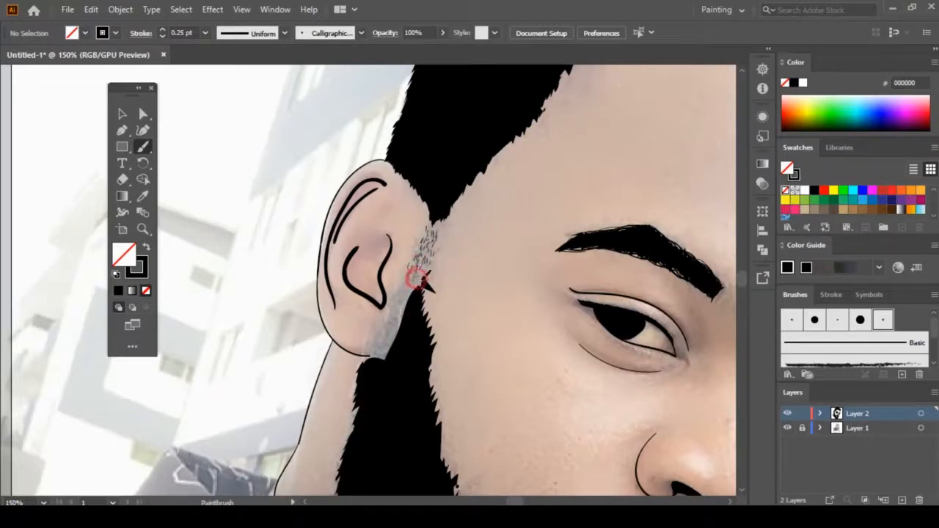
pyautogui.moveTo(394, 309); pyautogui.dragTo(410, 290)
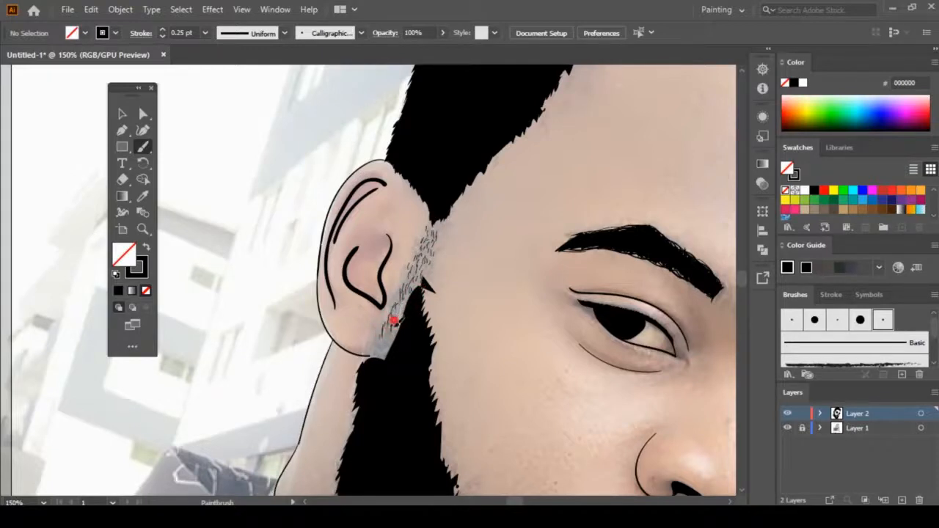
pyautogui.moveTo(411, 291); pyautogui.dragTo(414, 285)
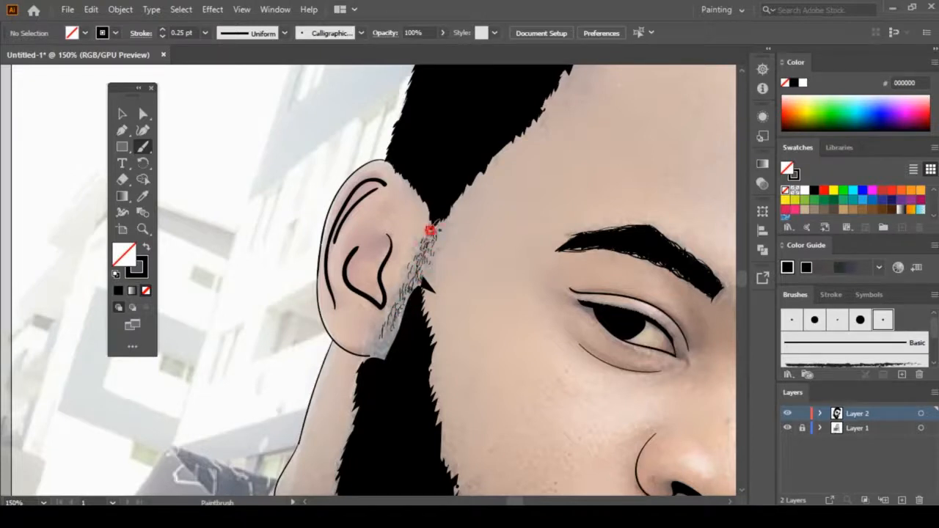
pyautogui.moveTo(442, 223)
pyautogui.mouseDown()
pyautogui.moveTo(452, 211)
pyautogui.moveTo(433, 235)
pyautogui.mouseUp()
pyautogui.moveTo(424, 266)
pyautogui.mouseDown()
pyautogui.moveTo(407, 309)
pyautogui.moveTo(403, 301)
pyautogui.moveTo(389, 342)
pyautogui.mouseUp()
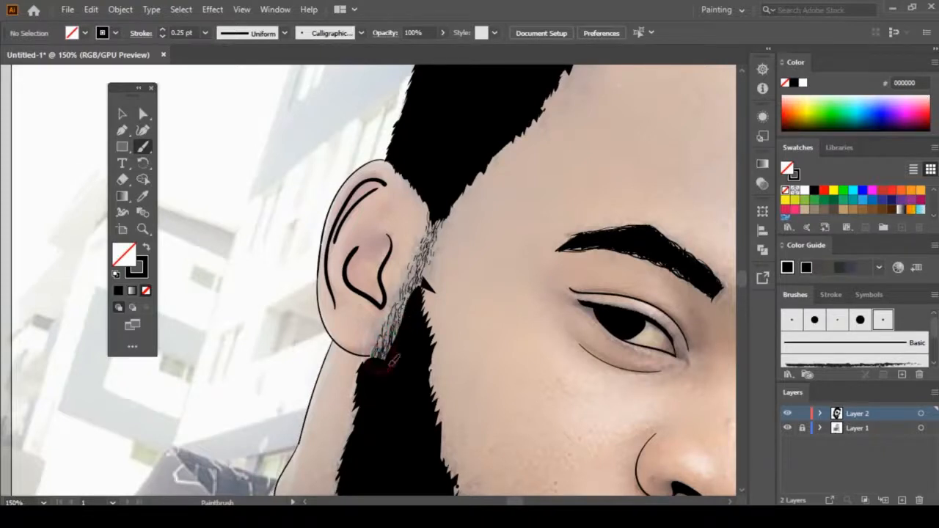
pyautogui.moveTo(402, 314); pyautogui.dragTo(397, 330)
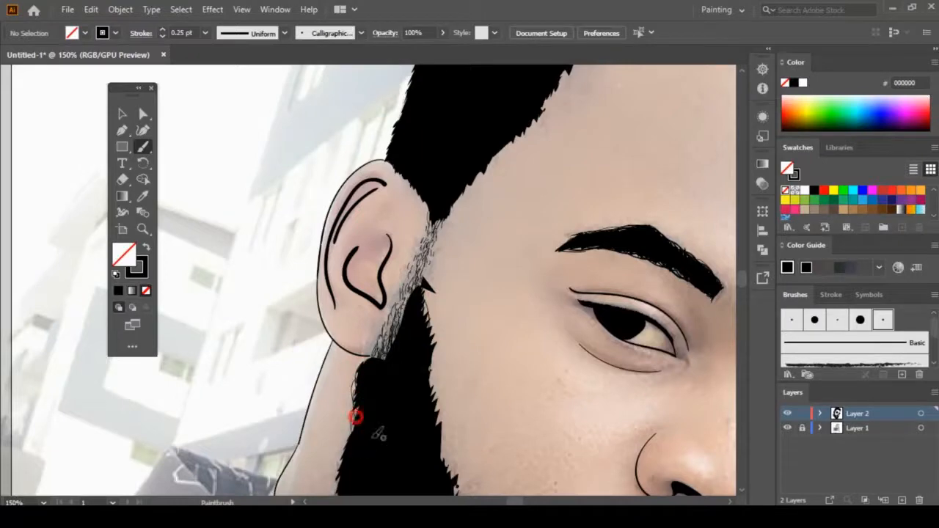
# Paint fine 0.25 pt stray hairs along the outer and inner edges of the beard, from the sideburn to below the lip
pyautogui.hotkey('ctrl', '+')
pyautogui.hotkey('ctrl', '+')
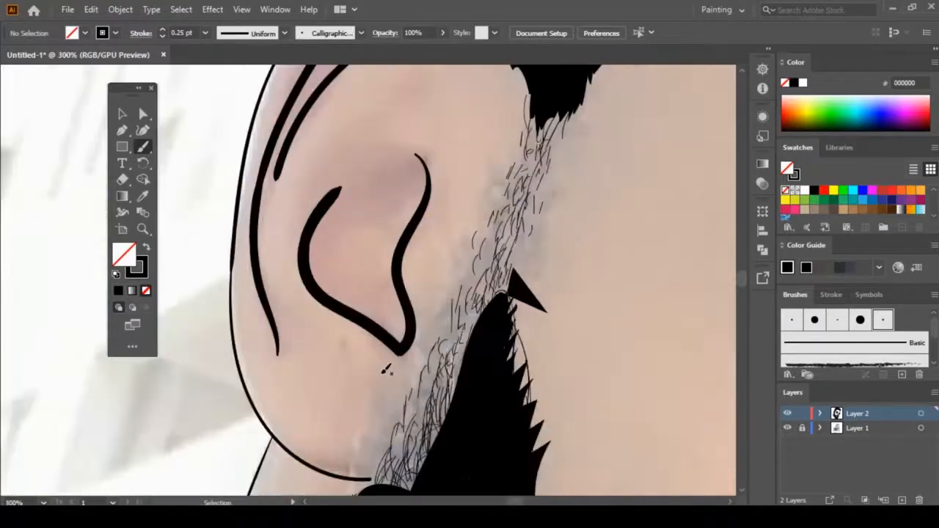
pyautogui.hotkey('ctrl', '-')
pyautogui.hotkey('ctrl', '-')
pyautogui.hotkey('ctrl', '-')
pyautogui.hotkey('ctrl', '-')
pyautogui.hotkey('ctrl', '-')
pyautogui.hotkey('ctrl', '-')
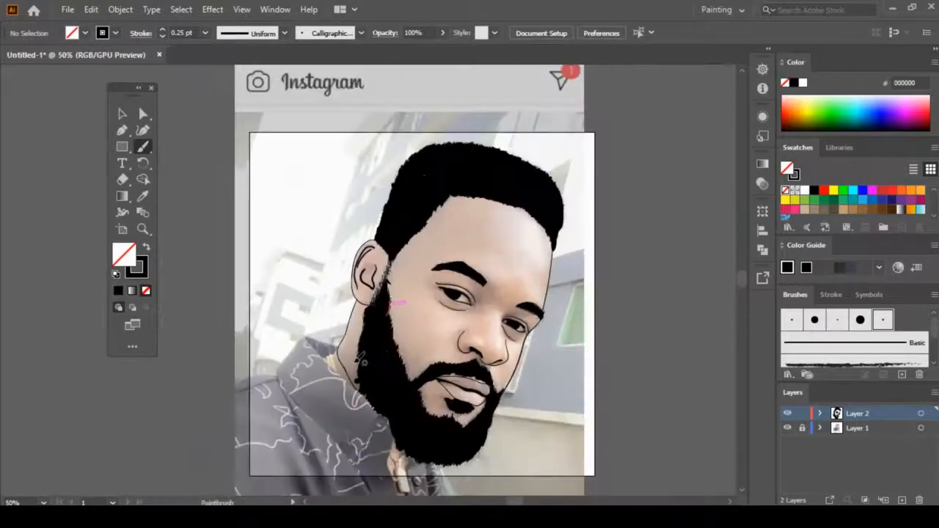
pyautogui.moveTo(369, 348); pyautogui.dragTo(369, 311)
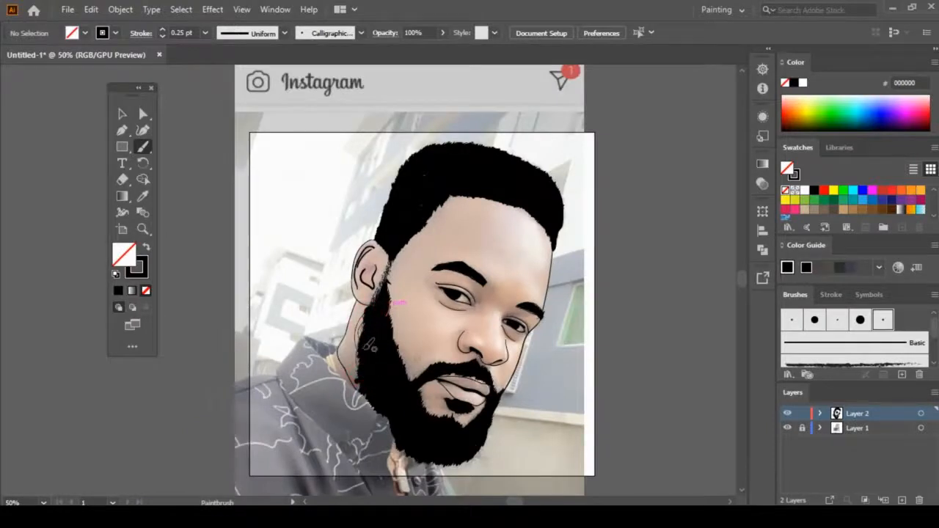
pyautogui.moveTo(369, 358); pyautogui.dragTo(357, 365)
pyautogui.moveTo(389, 287); pyautogui.dragTo(387, 290)
pyautogui.moveTo(391, 323)
pyautogui.mouseDown()
pyautogui.moveTo(389, 313)
pyautogui.moveTo(422, 402)
pyautogui.moveTo(467, 423)
pyautogui.mouseUp()
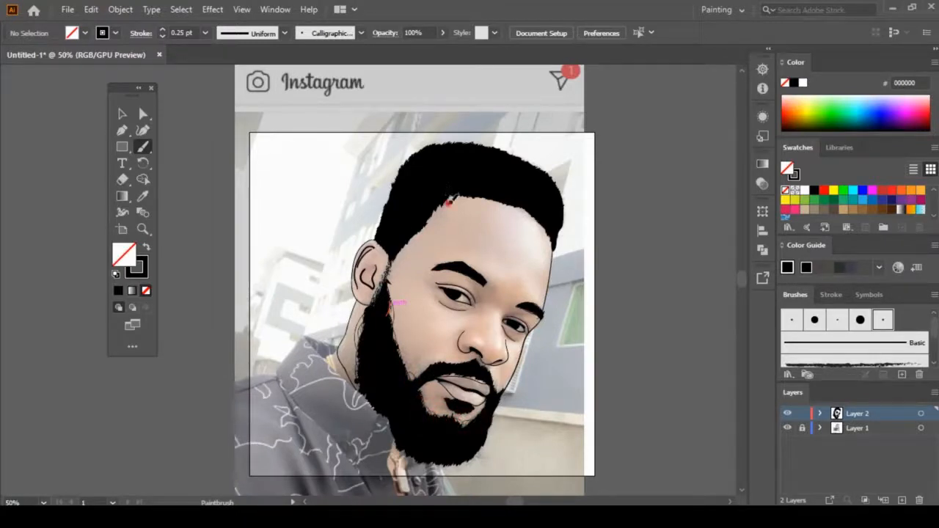
# Paint fine 0.25 pt stray hairs along the forehead hairline and the outer hair edge from the crown down towards the ear
pyautogui.moveTo(449, 203)
pyautogui.mouseDown()
pyautogui.moveTo(443, 196)
pyautogui.moveTo(408, 242)
pyautogui.mouseUp()
pyautogui.moveTo(448, 204)
pyautogui.mouseDown()
pyautogui.moveTo(483, 197)
pyautogui.moveTo(531, 216)
pyautogui.mouseUp()
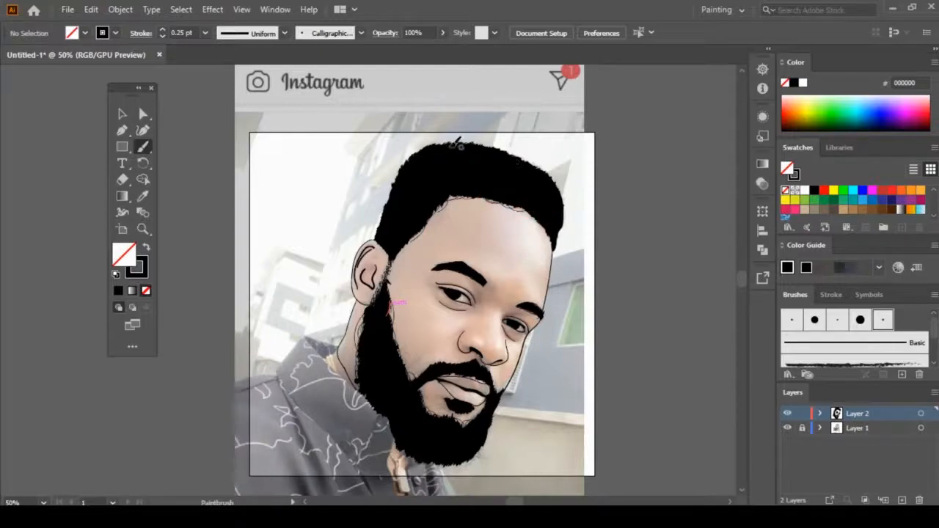
pyautogui.moveTo(450, 145)
pyautogui.mouseDown()
pyautogui.moveTo(463, 151)
pyautogui.moveTo(443, 139)
pyautogui.moveTo(413, 152)
pyautogui.mouseUp()
pyautogui.moveTo(387, 203); pyautogui.dragTo(381, 210)
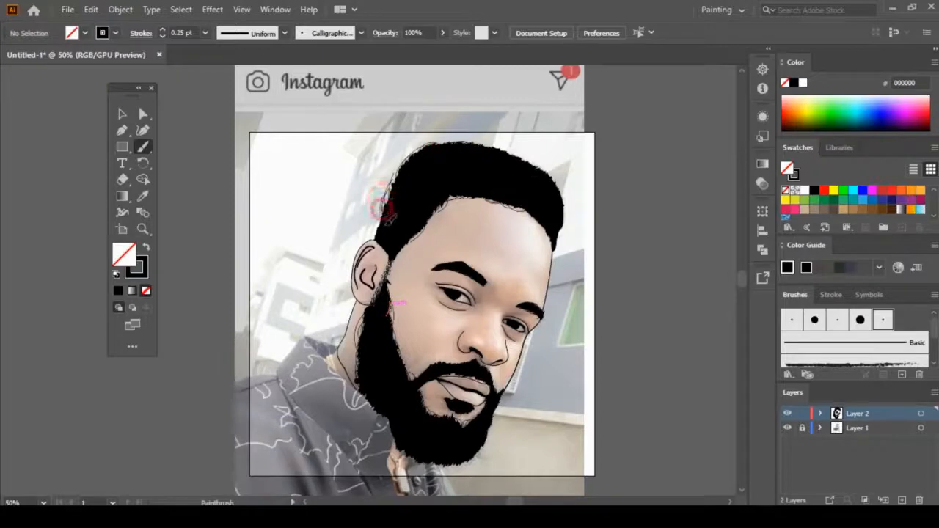
pyautogui.moveTo(424, 167); pyautogui.dragTo(434, 149)
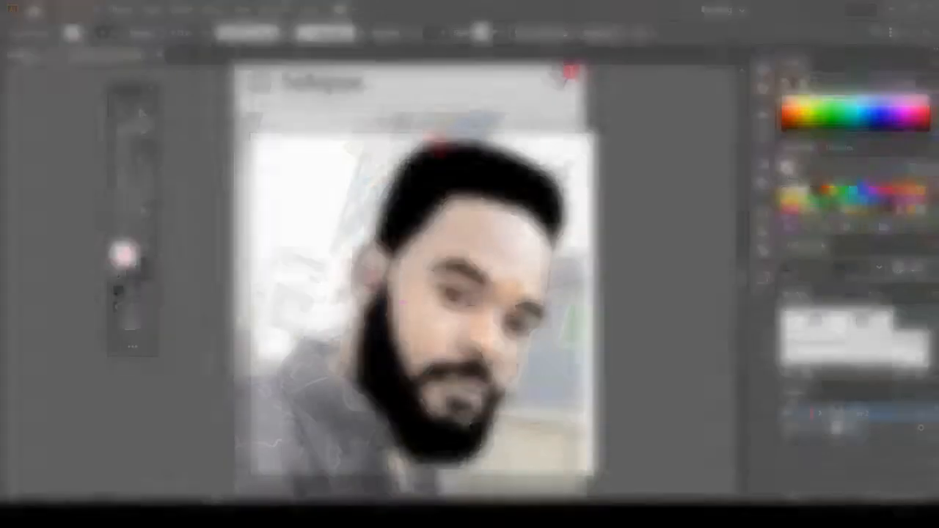